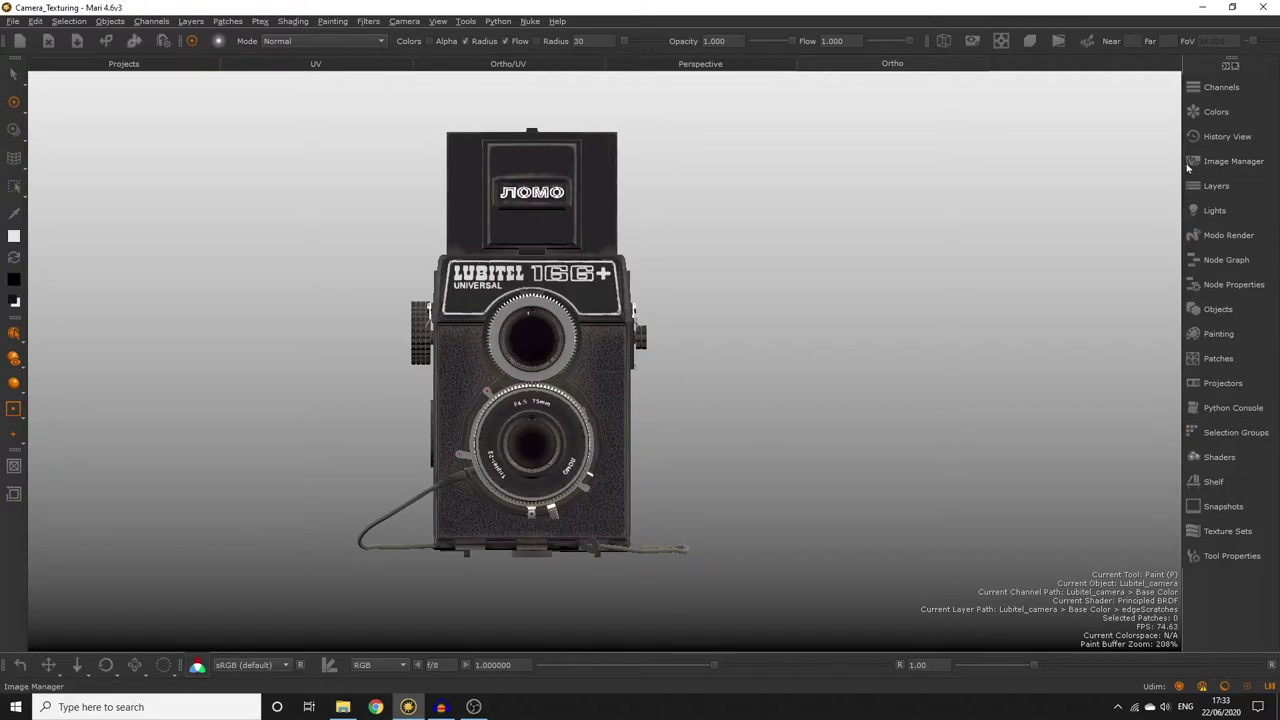
Review the camera's channels, the Base Color layer stack and the export options offered for the channel.
{"action": "left_click", "coordinate": [1218, 88]}
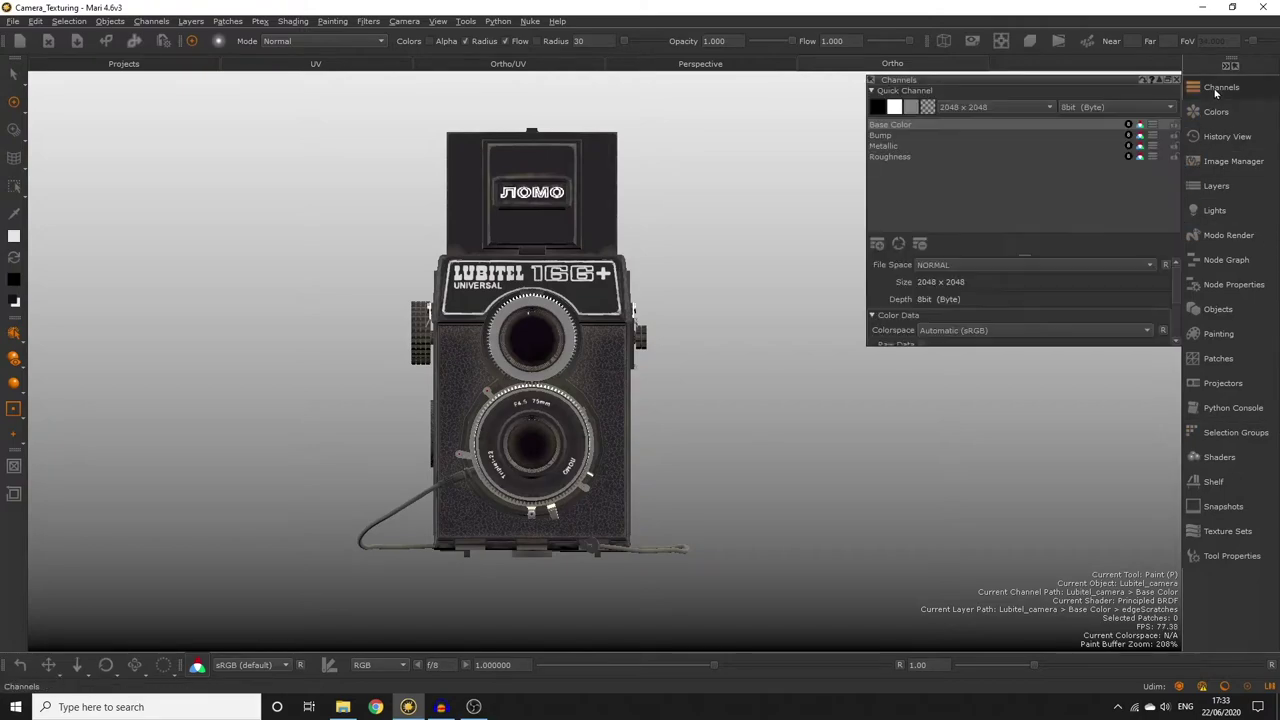
{"action": "left_click", "coordinate": [1216, 186]}
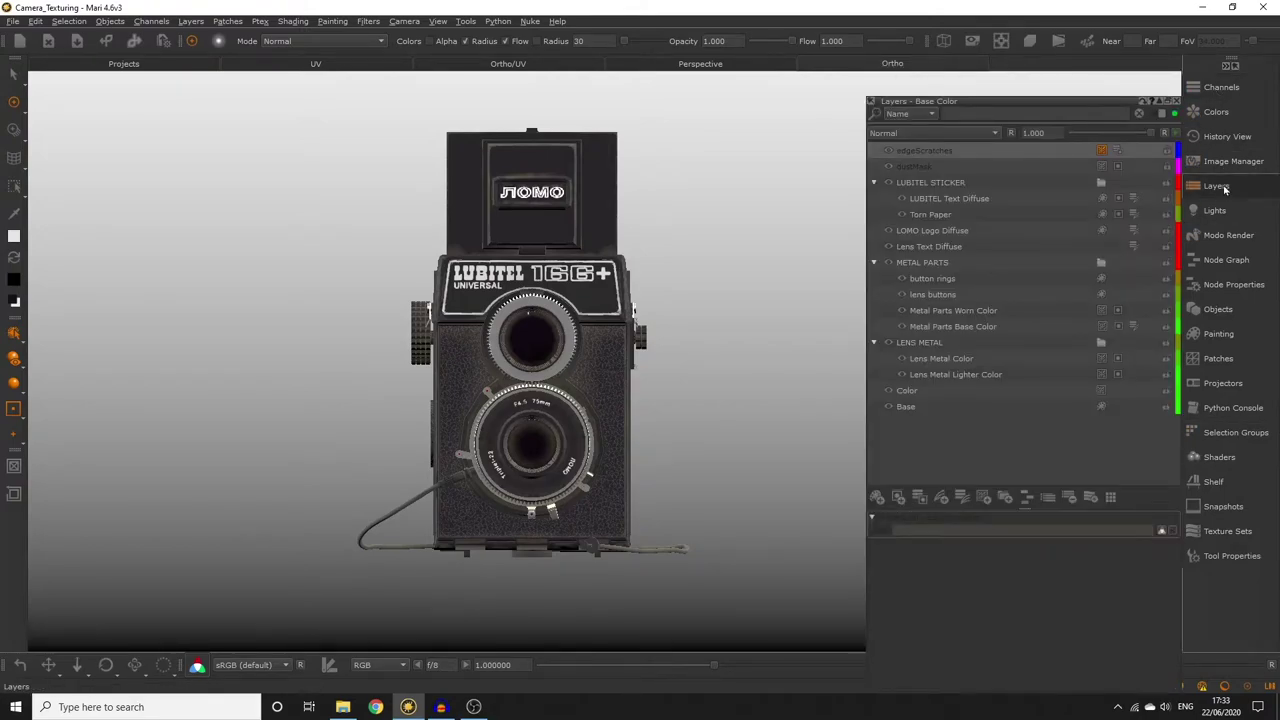
{"action": "left_click", "coordinate": [1218, 88]}
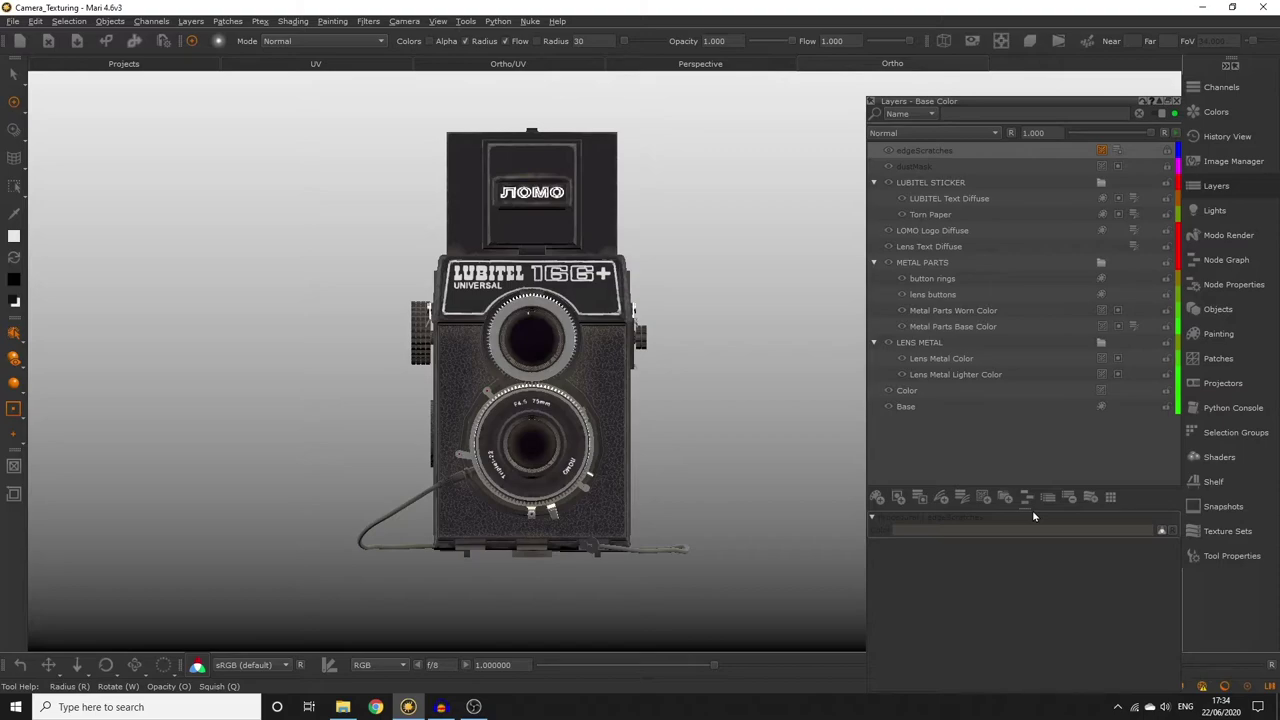
{"action": "left_click", "coordinate": [1221, 87]}
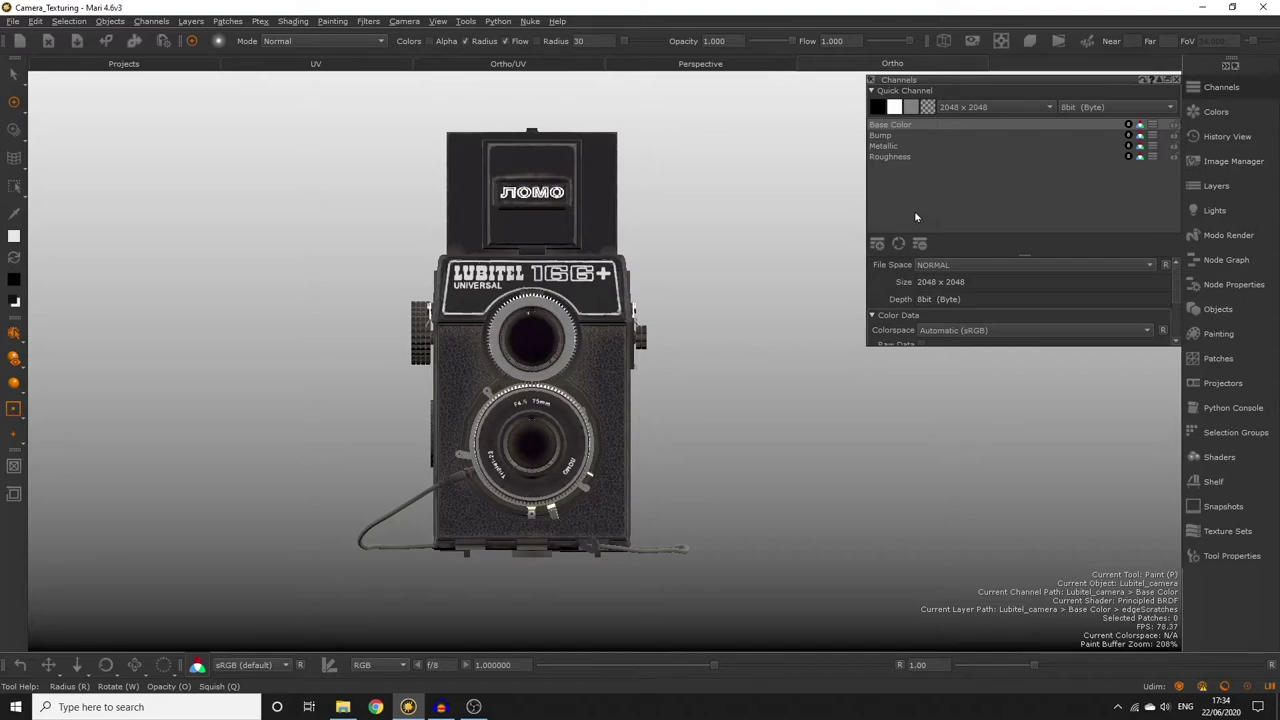
{"action": "left_click", "coordinate": [1228, 88]}
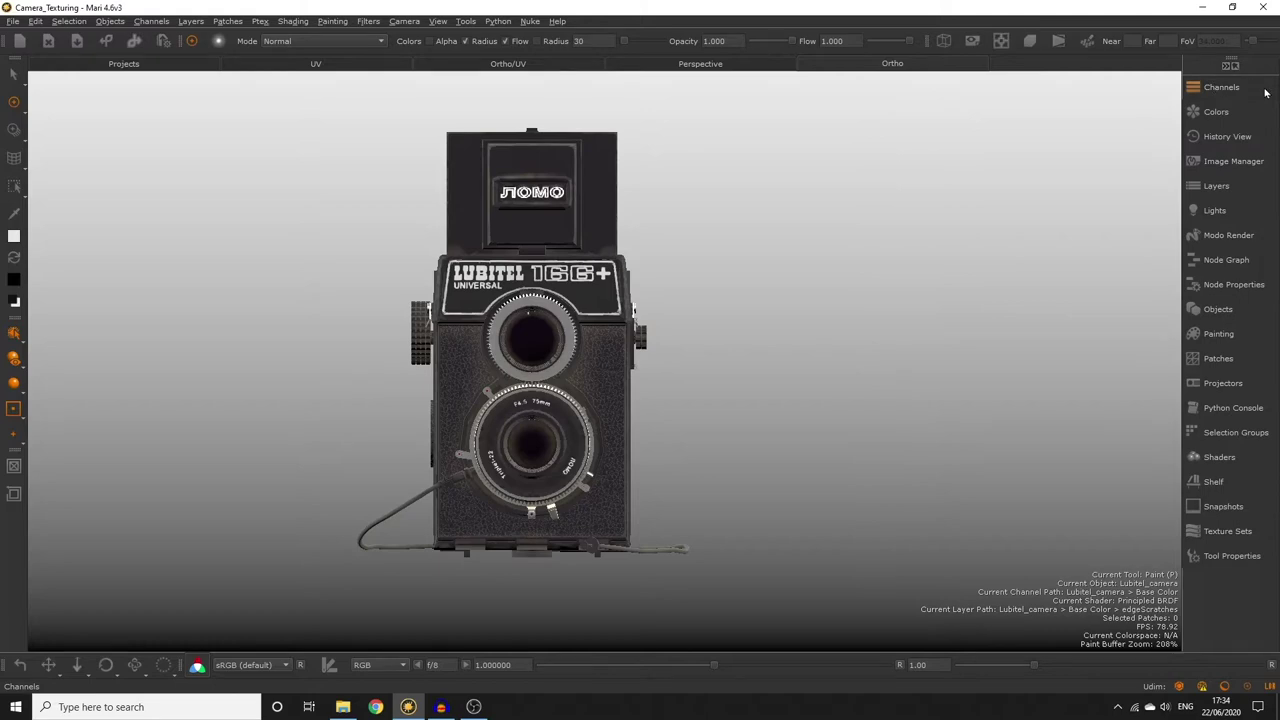
{"action": "left_click", "coordinate": [1266, 90]}
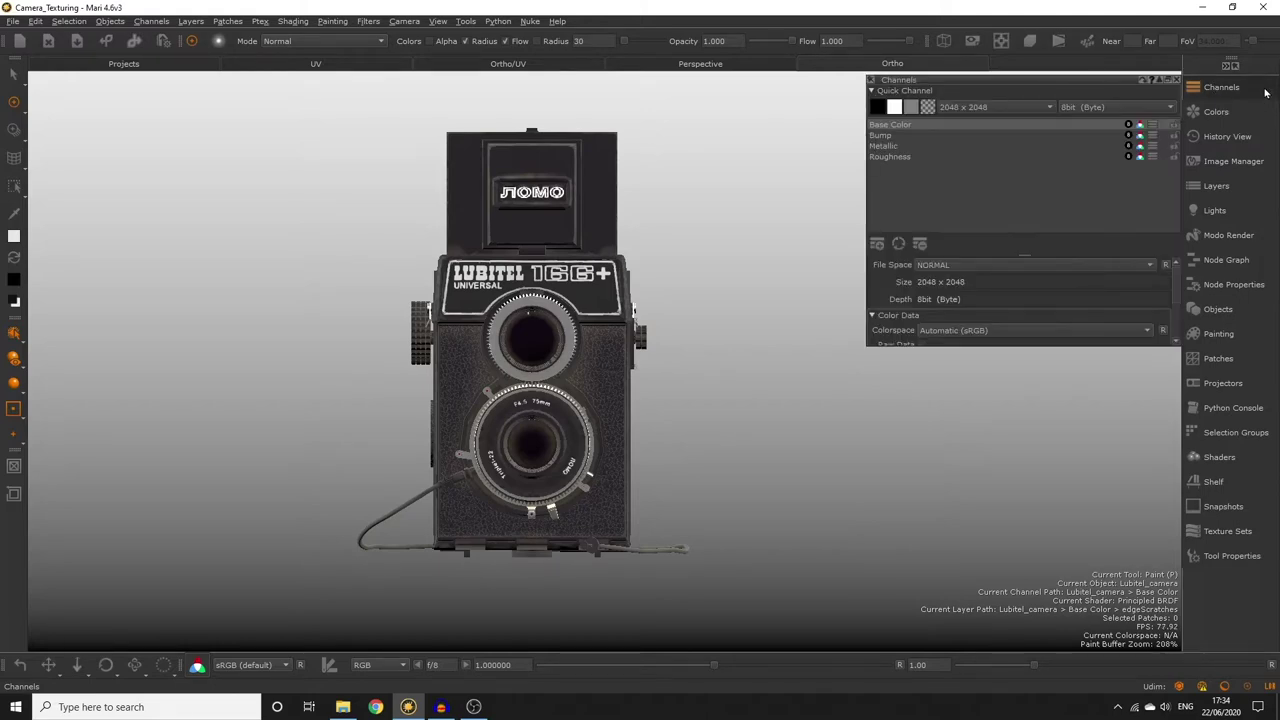
{"action": "right_click", "coordinate": [904, 125]}
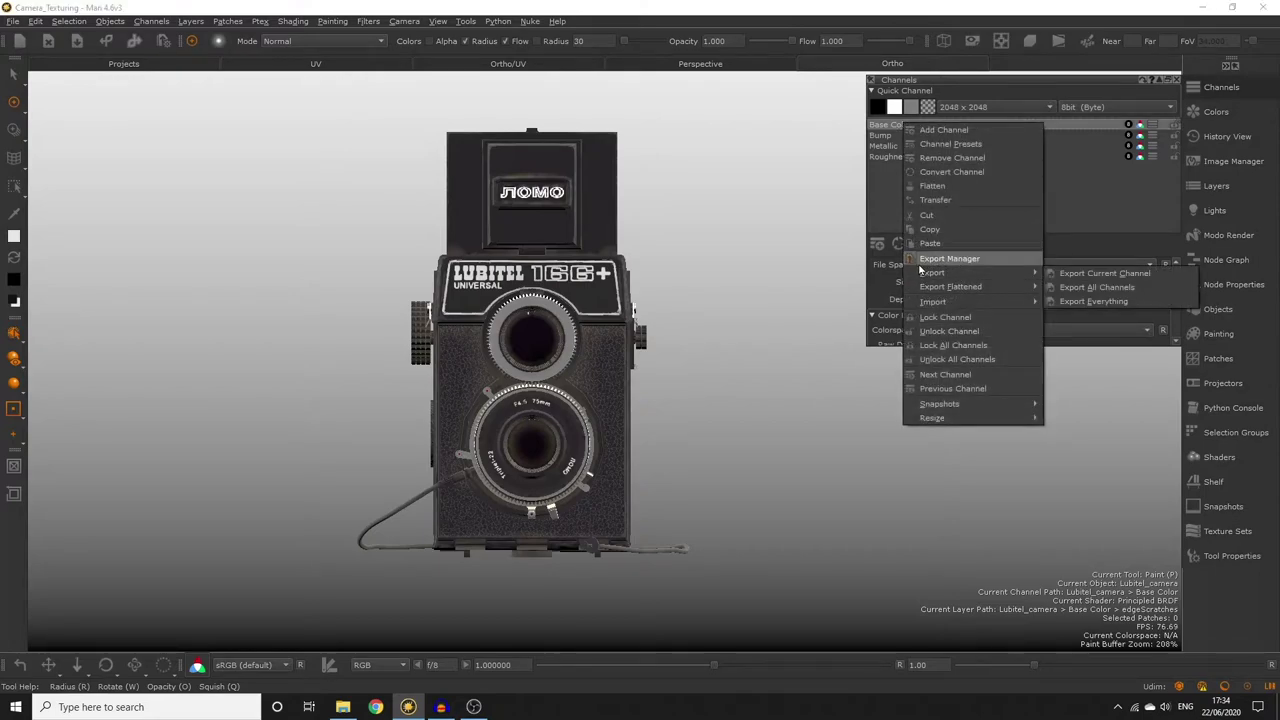
{"action": "mouse_move", "coordinate": [934, 279]}
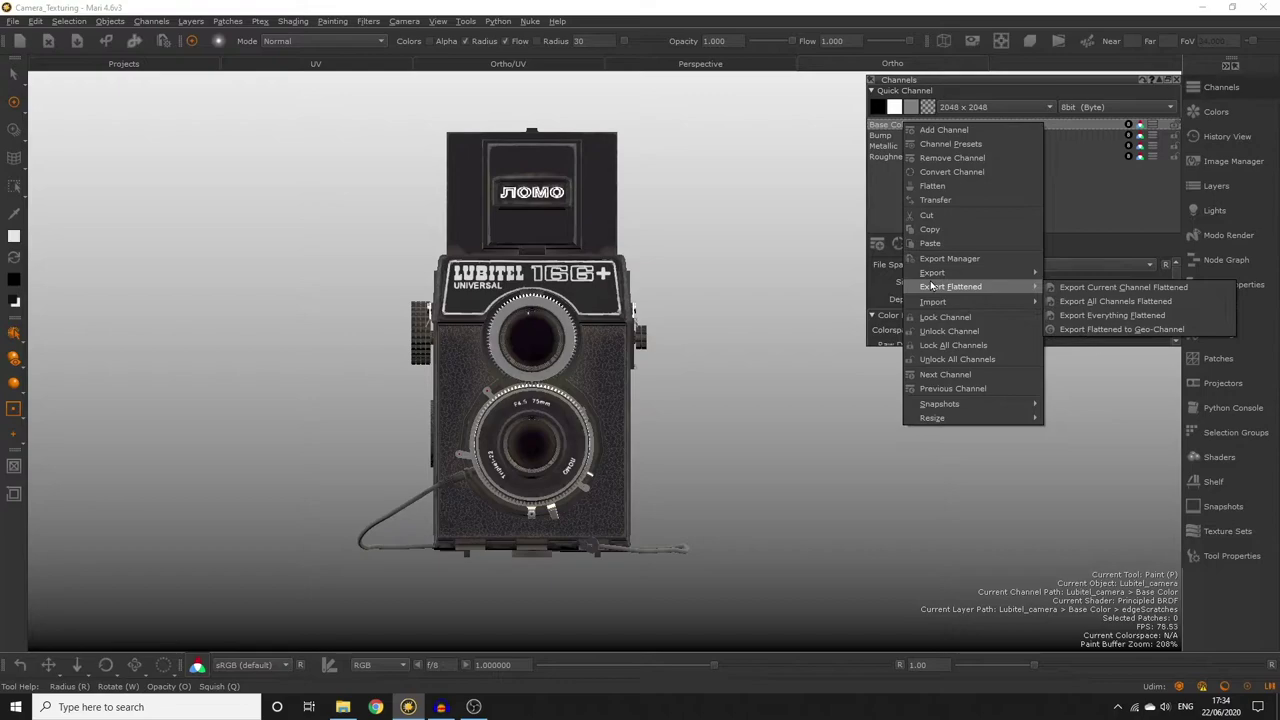
Inspect the export settings for all channels, and close them without exporting.
{"action": "left_click", "coordinate": [160, 22]}
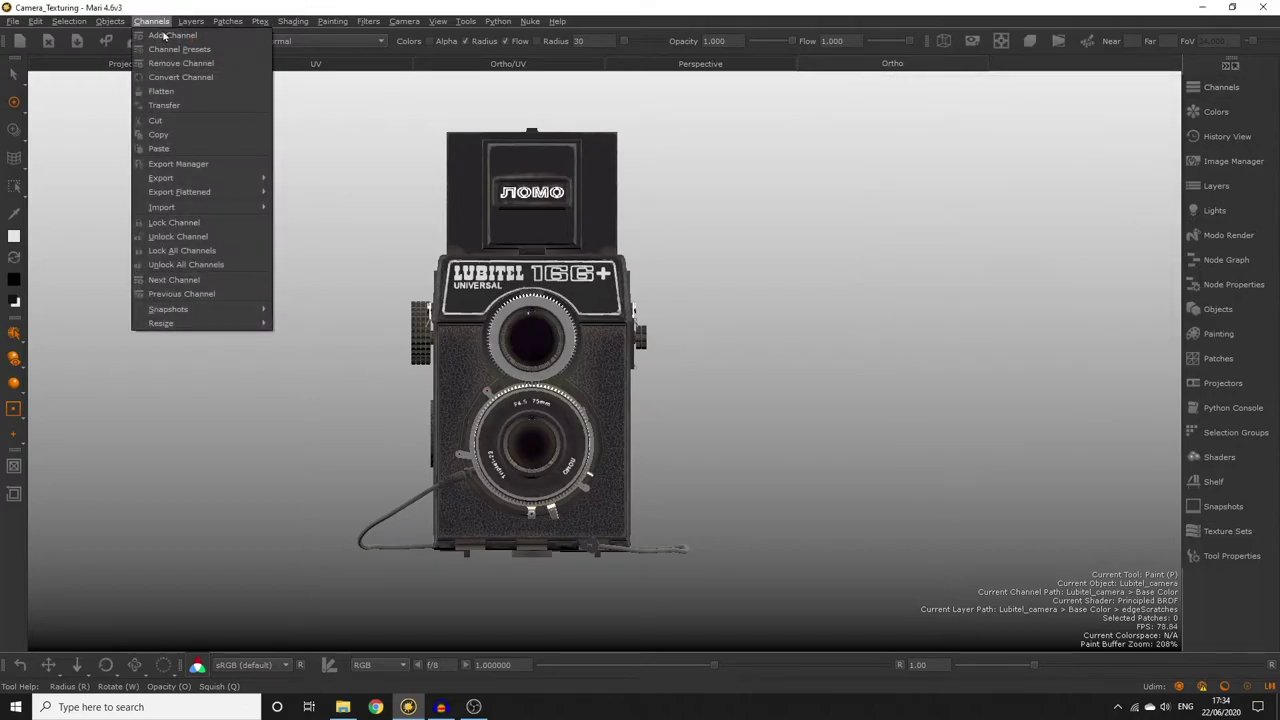
{"action": "mouse_move", "coordinate": [178, 199]}
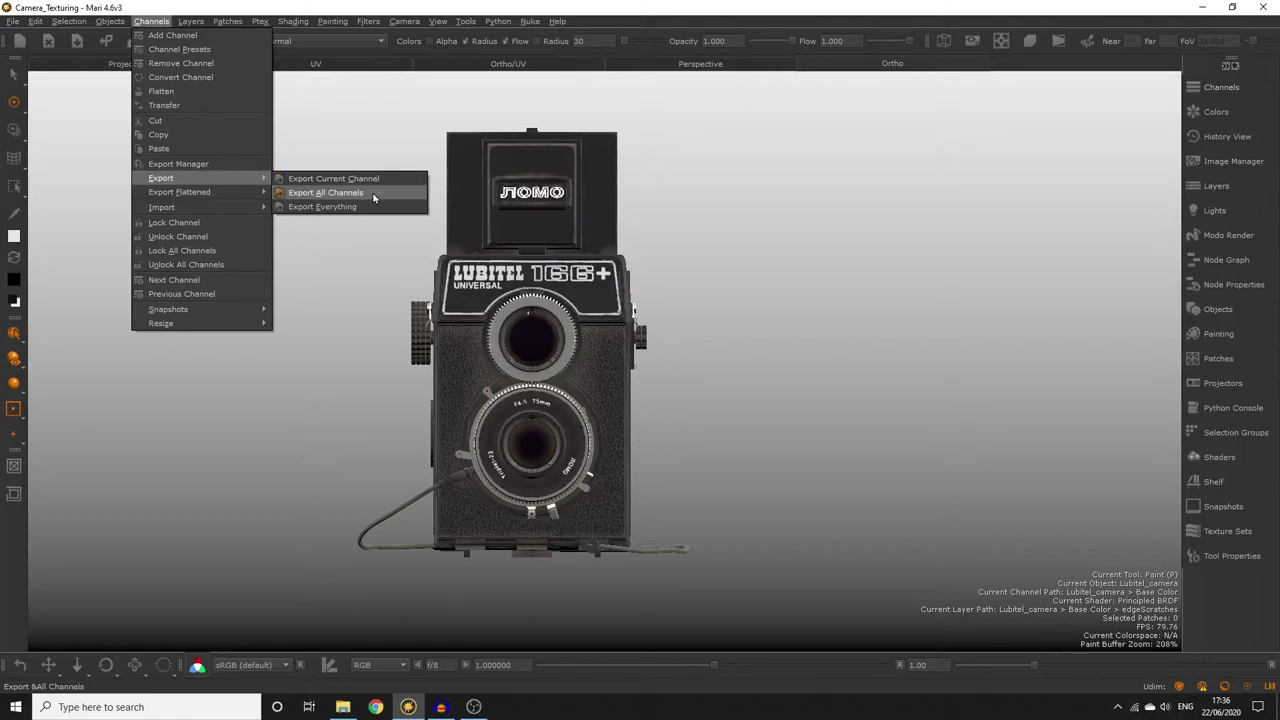
{"action": "left_click", "coordinate": [372, 193]}
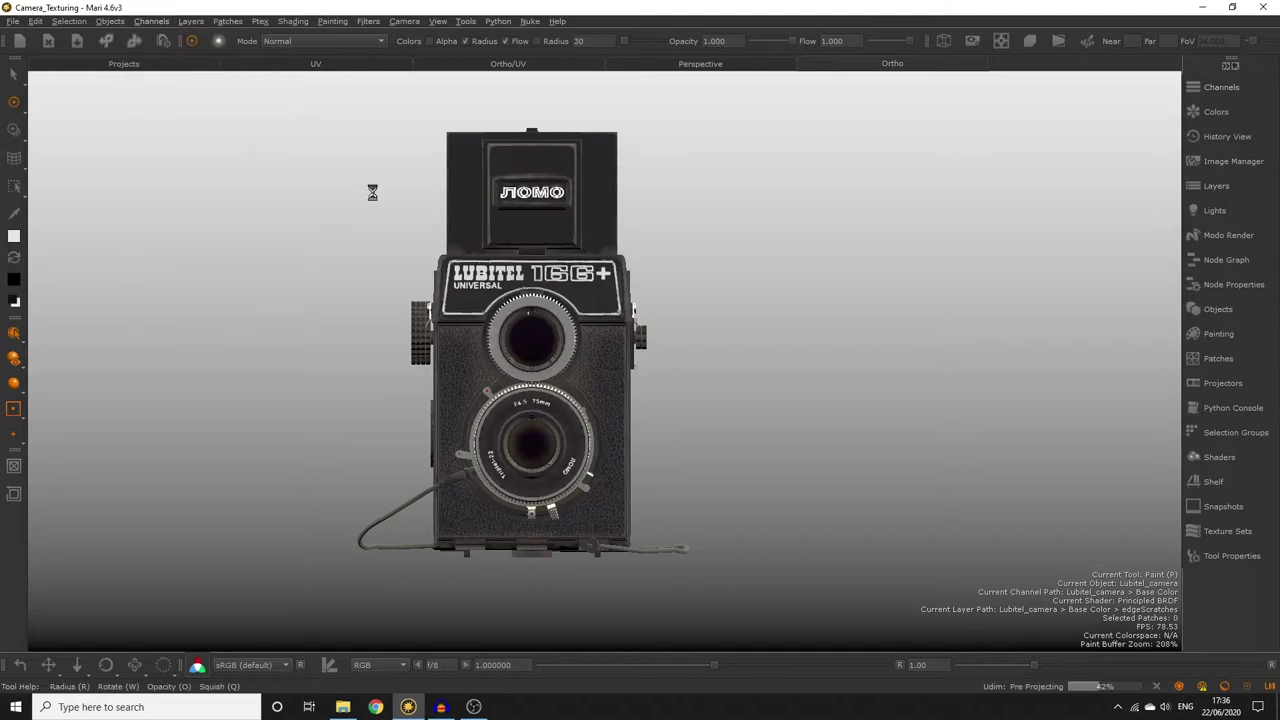
{"action": "left_click_drag", "start_coordinate": [672, 148], "coordinate": [577, 148]}
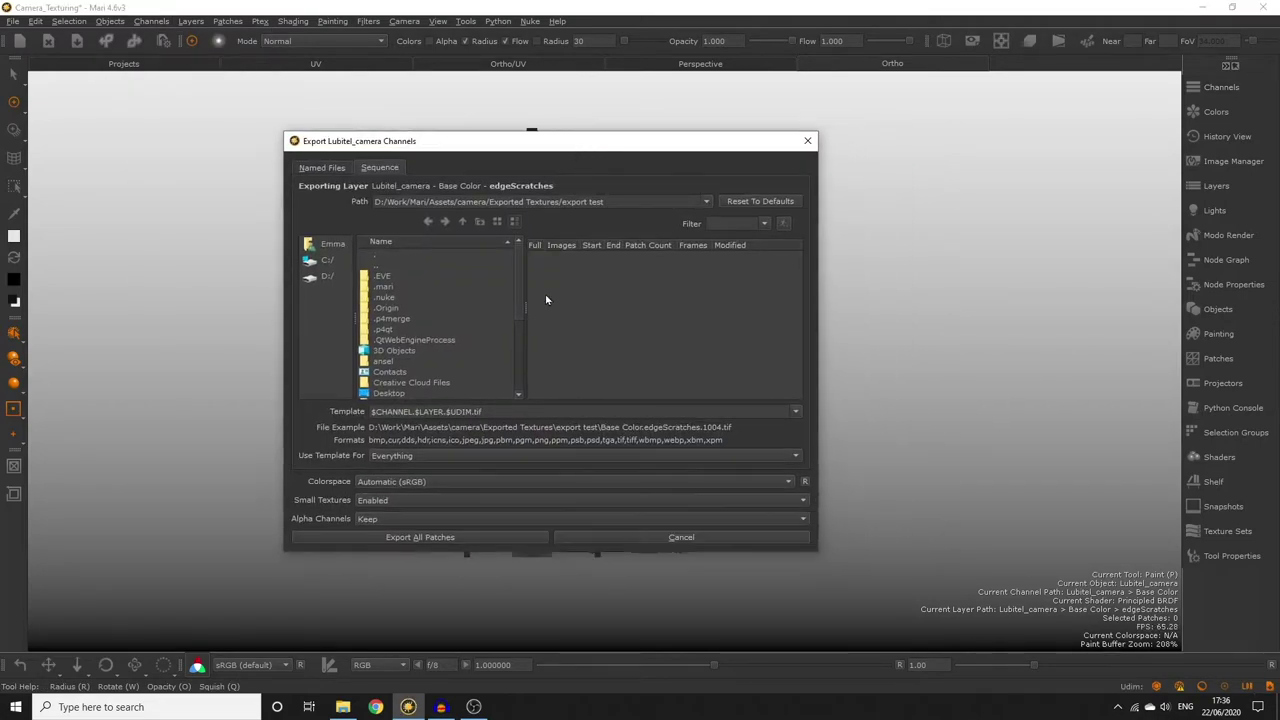
{"action": "left_click", "coordinate": [560, 545]}
Examine the camera object's Geo-Channel properties and read the Geo-Channel Node reference page in the browser.
{"action": "left_click", "coordinate": [152, 21]}
{"action": "mouse_move", "coordinate": [200, 178]}
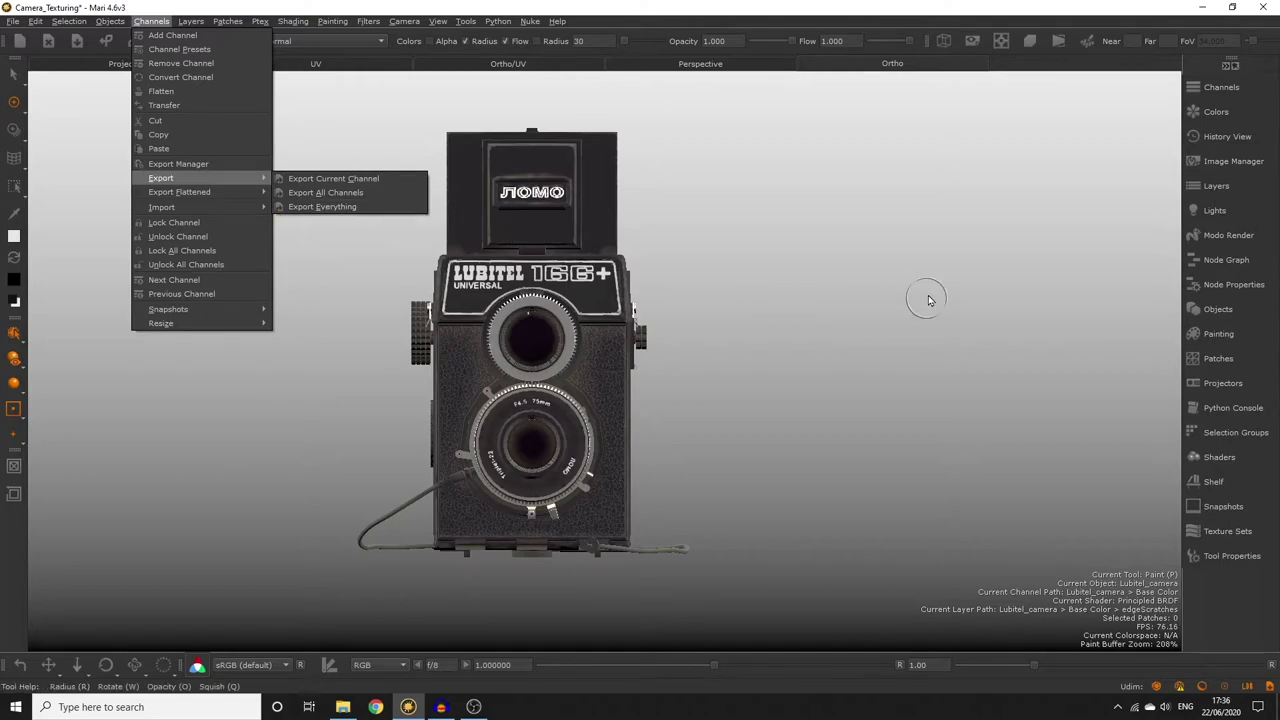
{"action": "left_click", "coordinate": [1210, 311]}
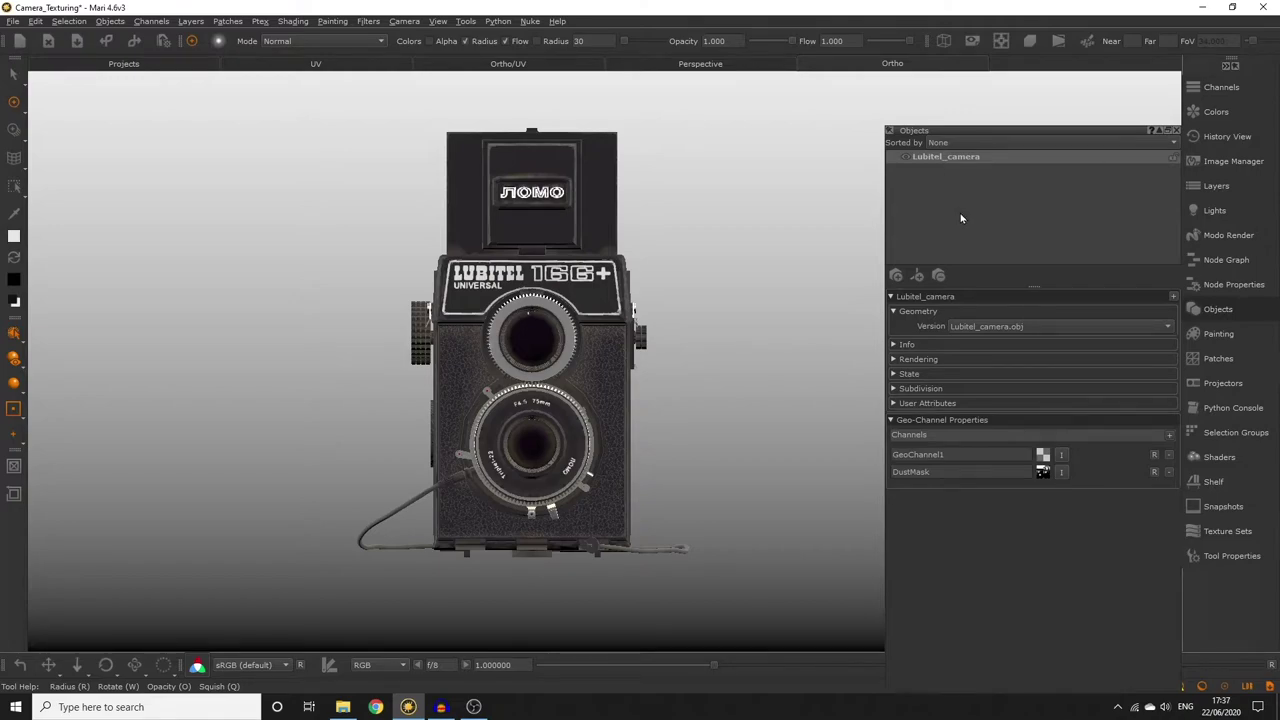
{"action": "left_click", "coordinate": [151, 21]}
{"action": "mouse_move", "coordinate": [180, 192]}
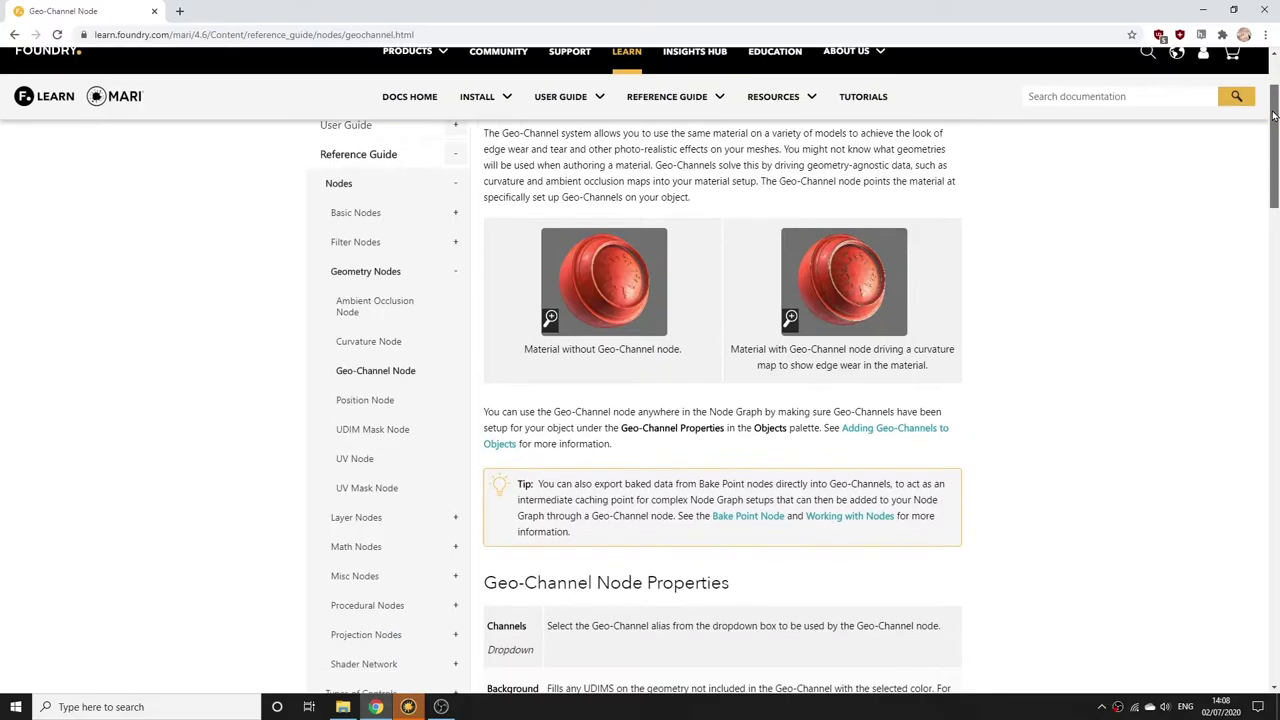
{"action": "scroll", "coordinate": [1276, 200], "scroll_direction": "down", "scroll_amount": 5}
{"action": "left_click_drag", "start_coordinate": [1276, 200], "coordinate": [1276, 384]}
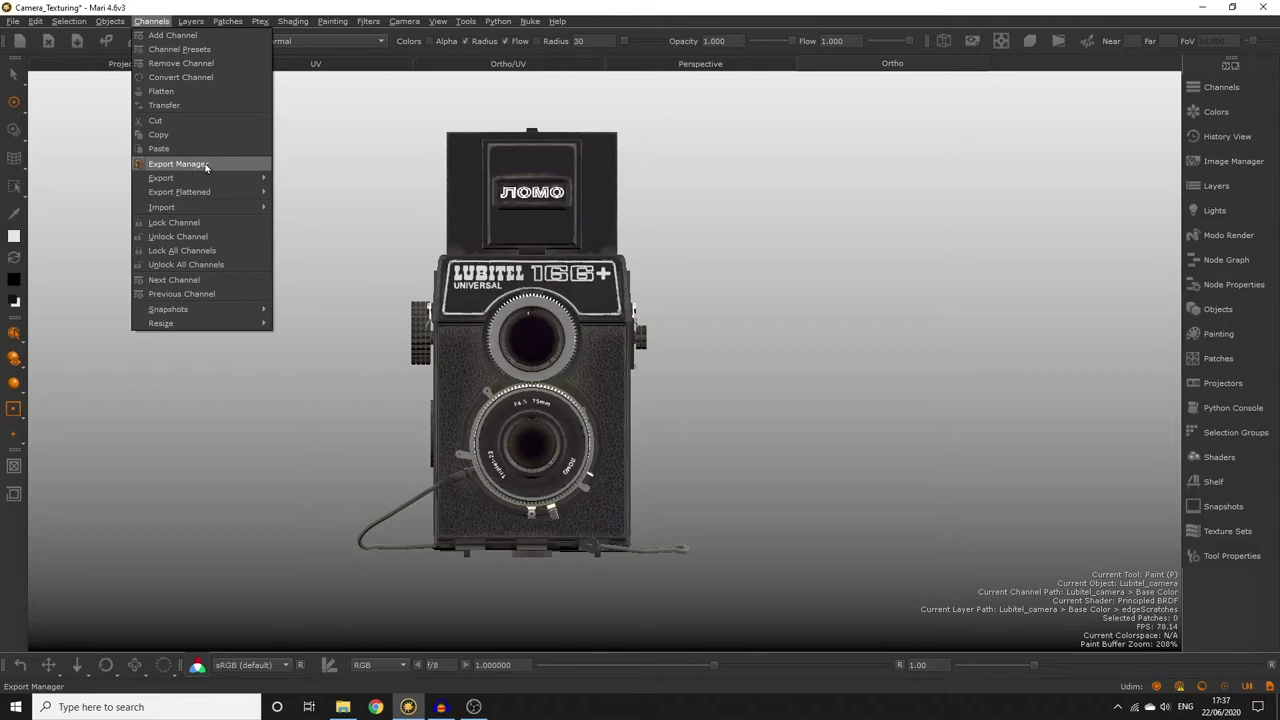
Open the Export Manager in Mari and look through the export root path's folders without choosing another.
{"action": "left_click", "coordinate": [205, 166]}
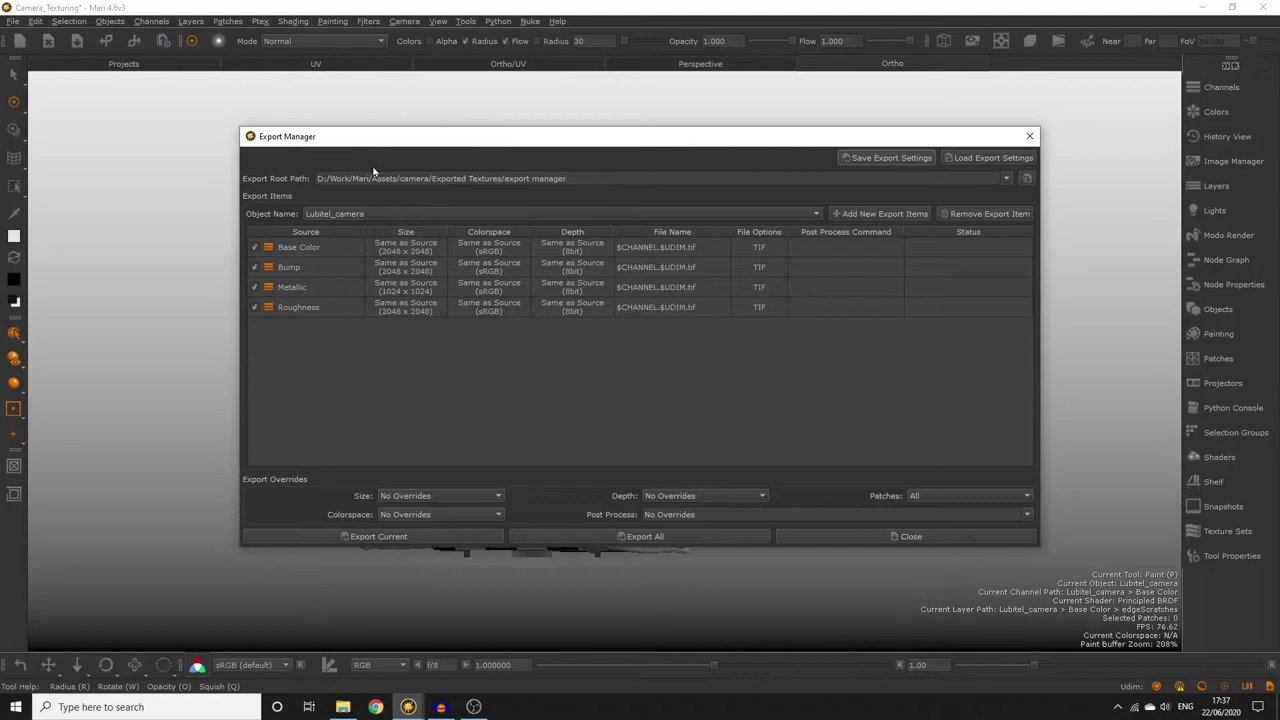
{"action": "triple_click", "coordinate": [443, 178]}
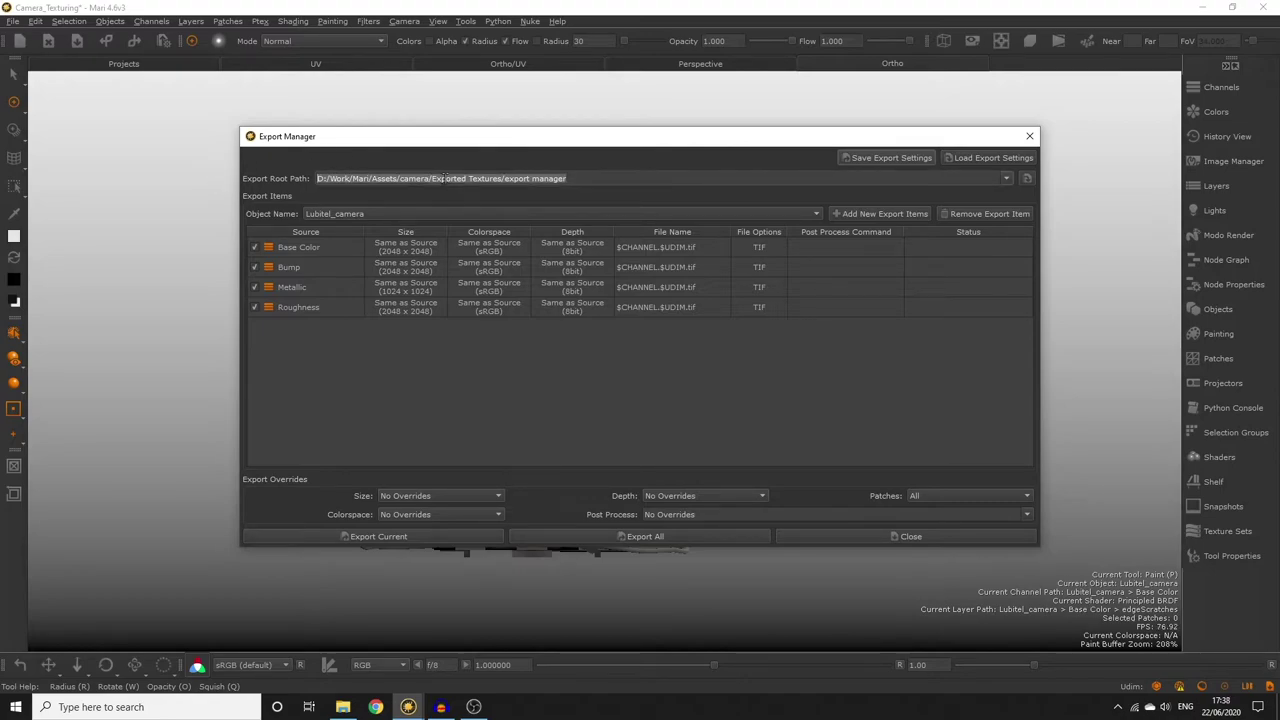
{"action": "left_click", "coordinate": [1027, 178]}
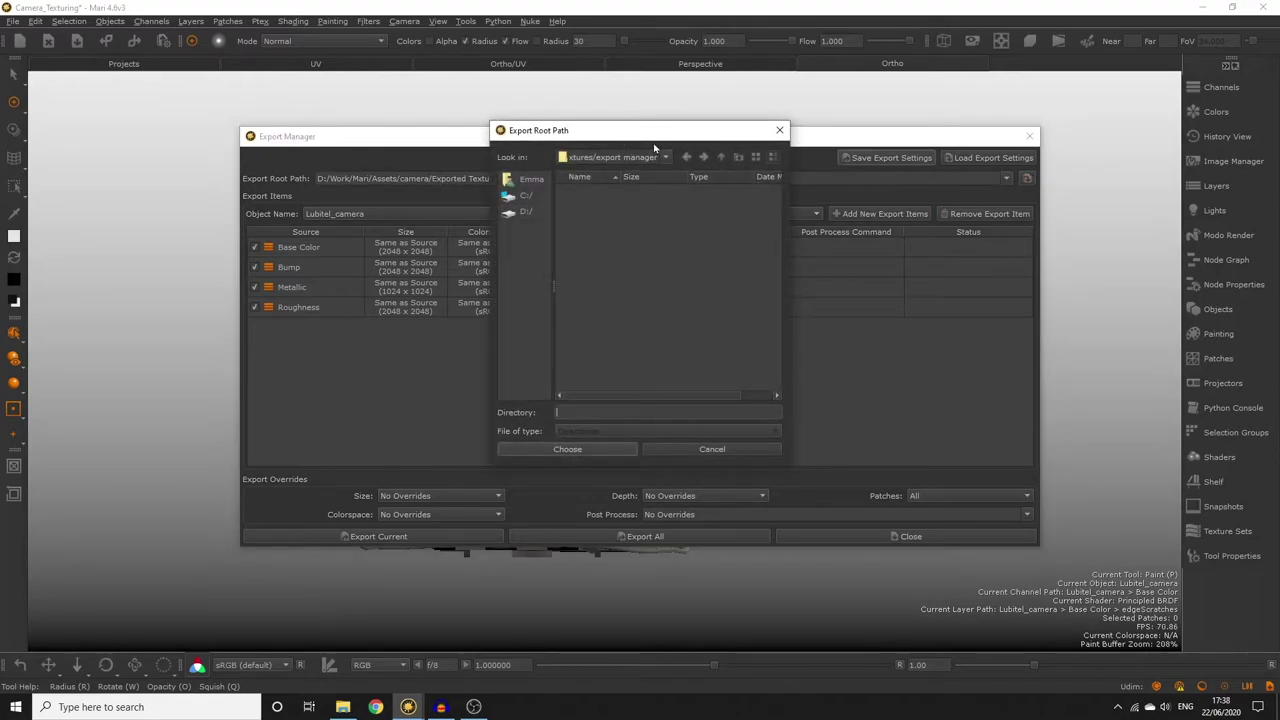
{"action": "left_click", "coordinate": [722, 158]}
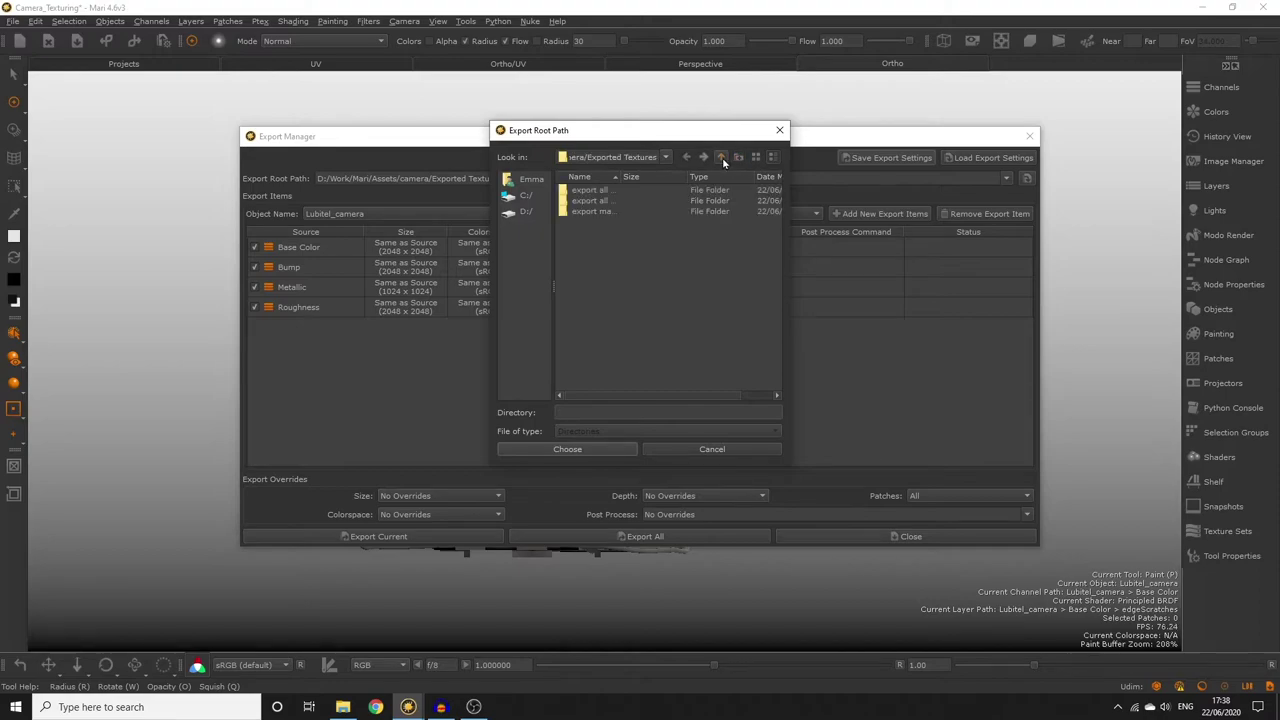
{"action": "key", "text": "Escape"}
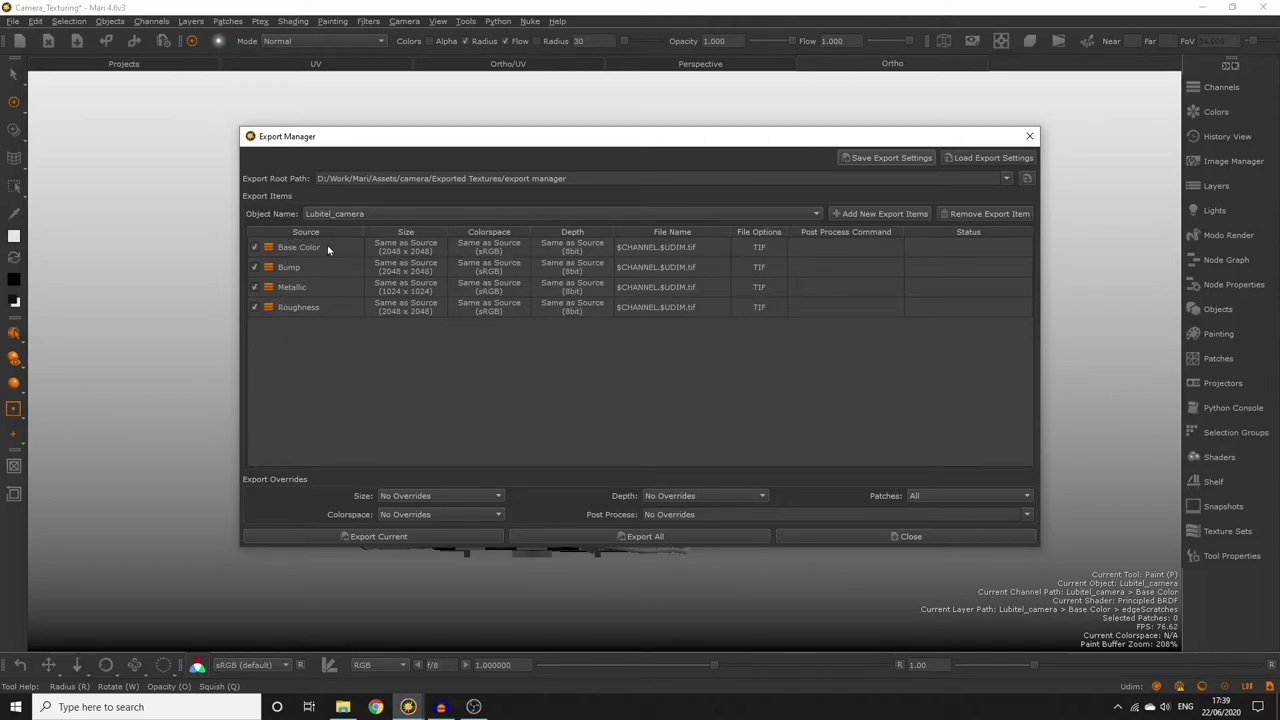
Toggle Base Color out of the export and back in, and check its depth and colorspace options.
{"action": "left_click", "coordinate": [254, 248]}
{"action": "left_click", "coordinate": [254, 248]}
{"action": "right_click", "coordinate": [577, 252]}
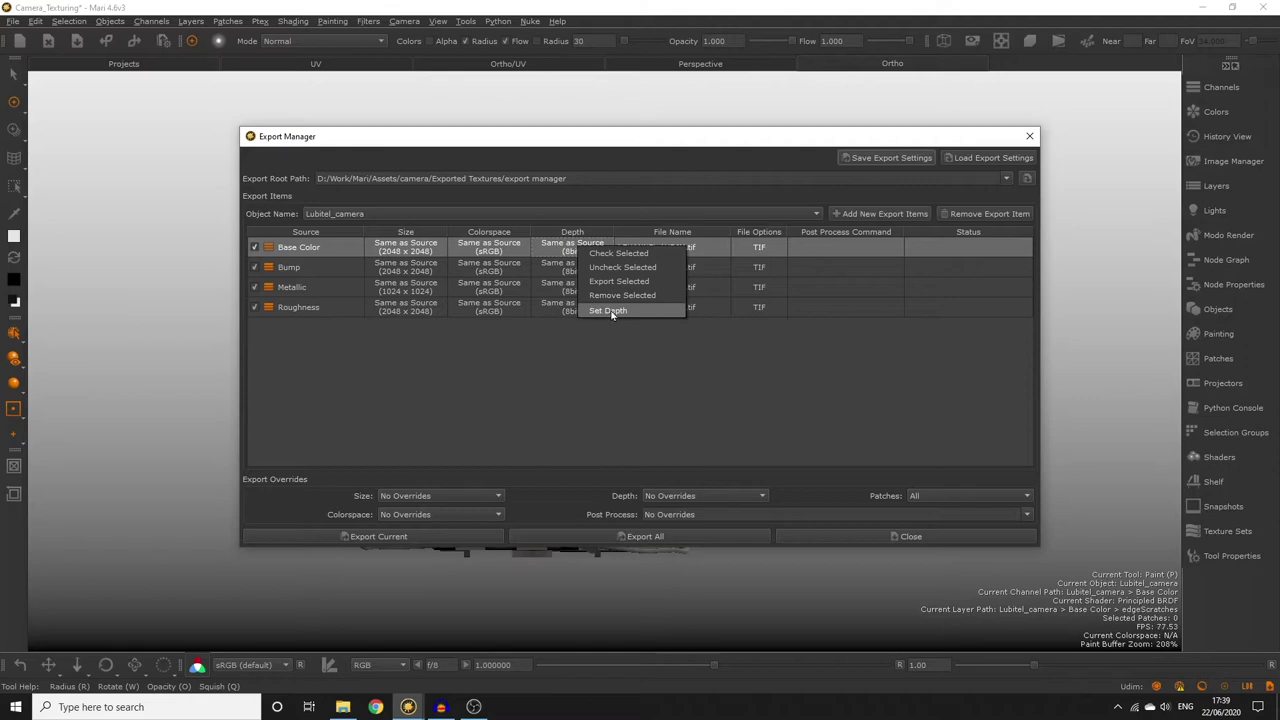
{"action": "right_click", "coordinate": [488, 250]}
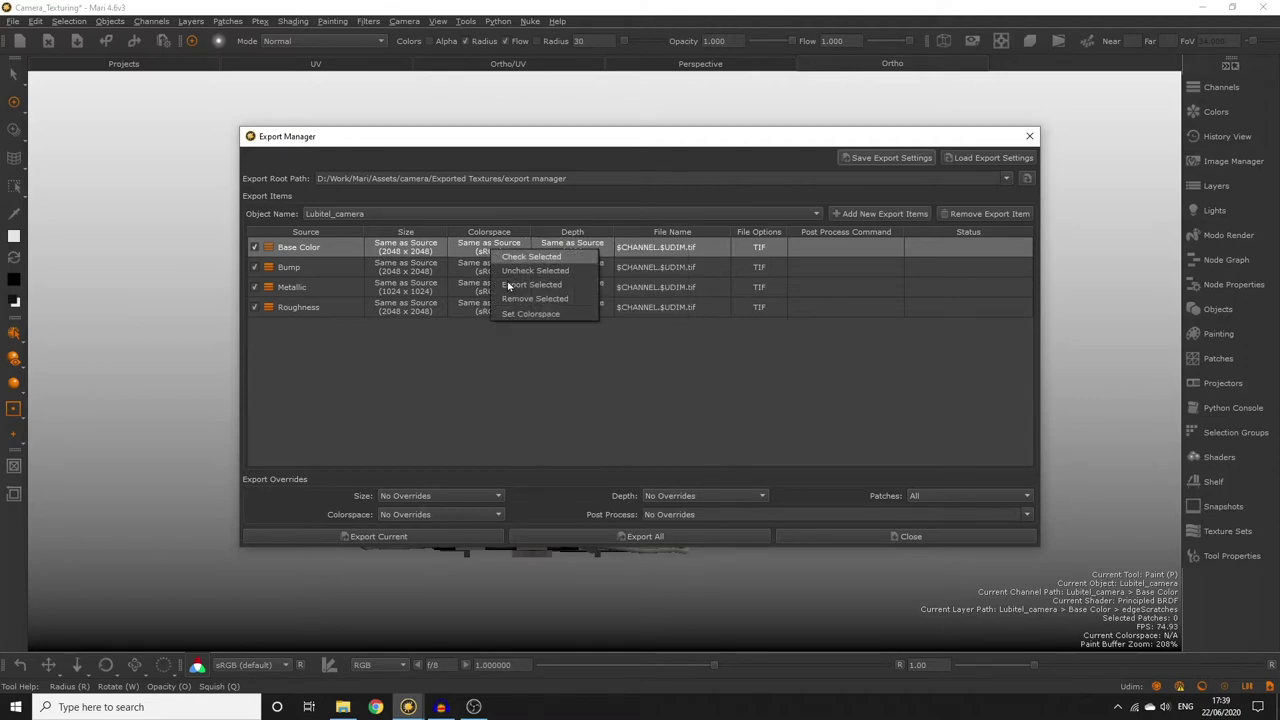
{"action": "right_click", "coordinate": [430, 289]}
Try a 512 x 512 export size for the Base Color channel.
{"action": "right_click", "coordinate": [420, 246]}
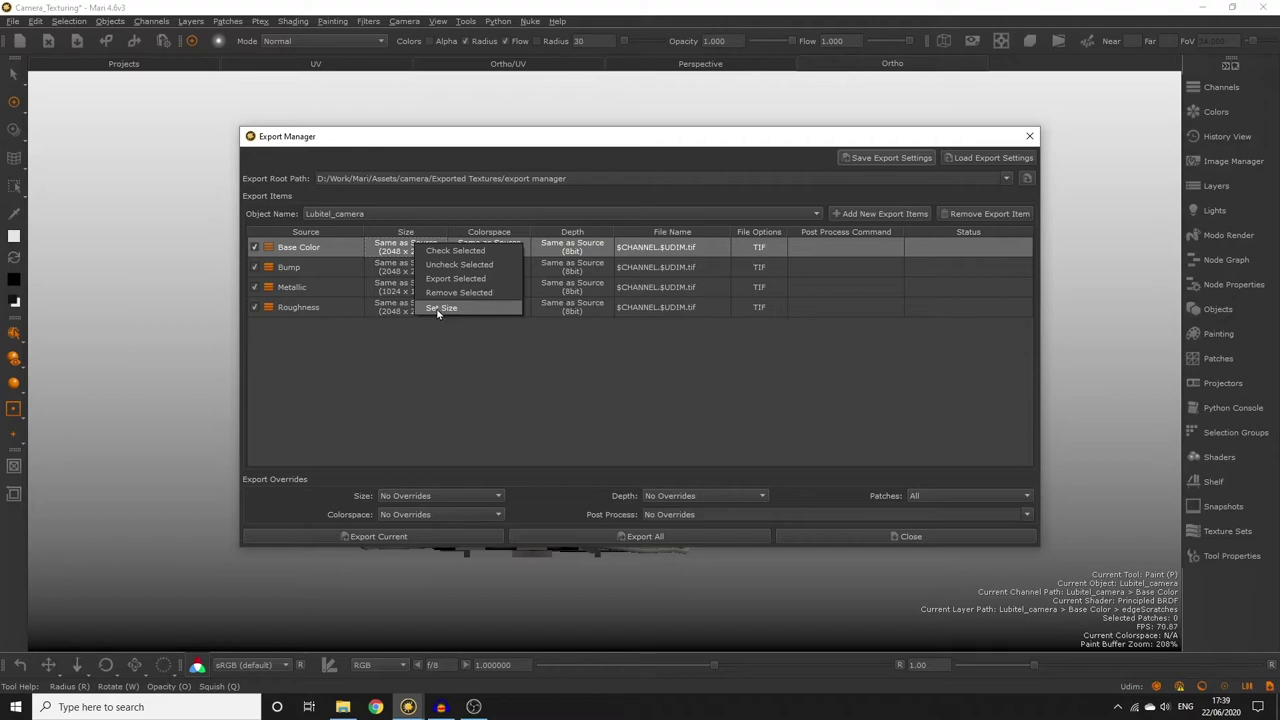
{"action": "left_click", "coordinate": [440, 308]}
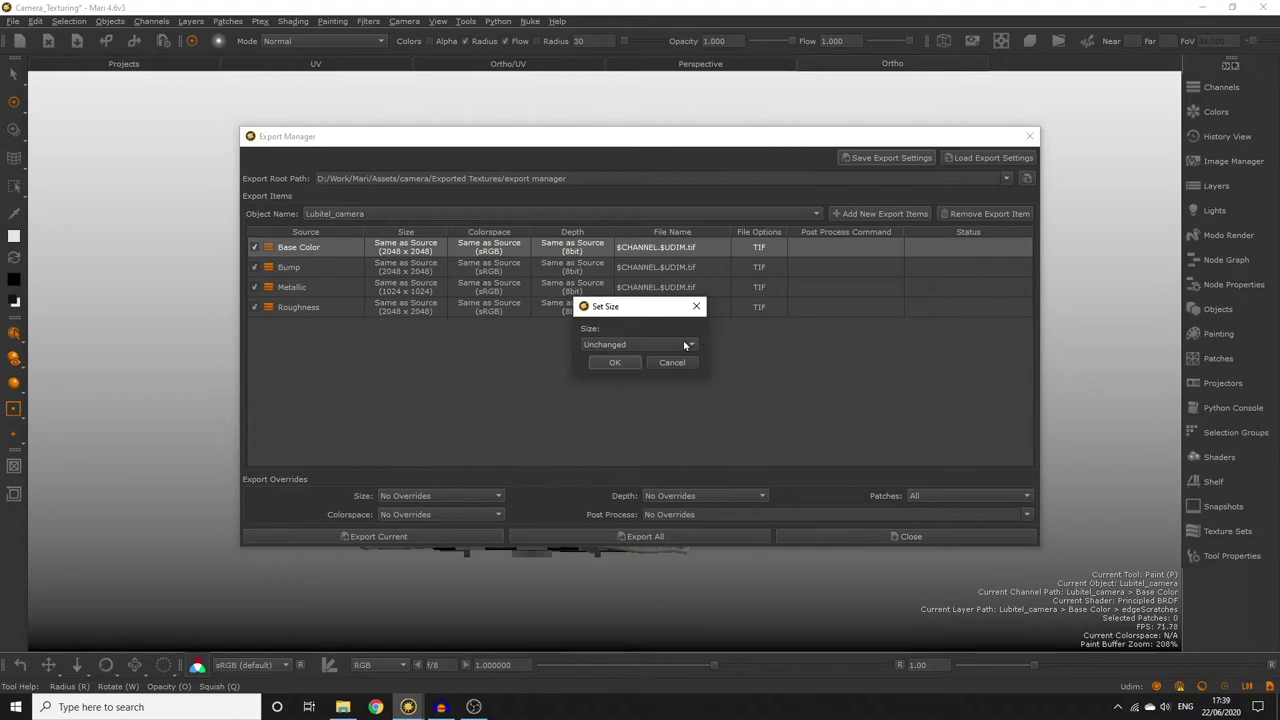
{"action": "left_click", "coordinate": [683, 345]}
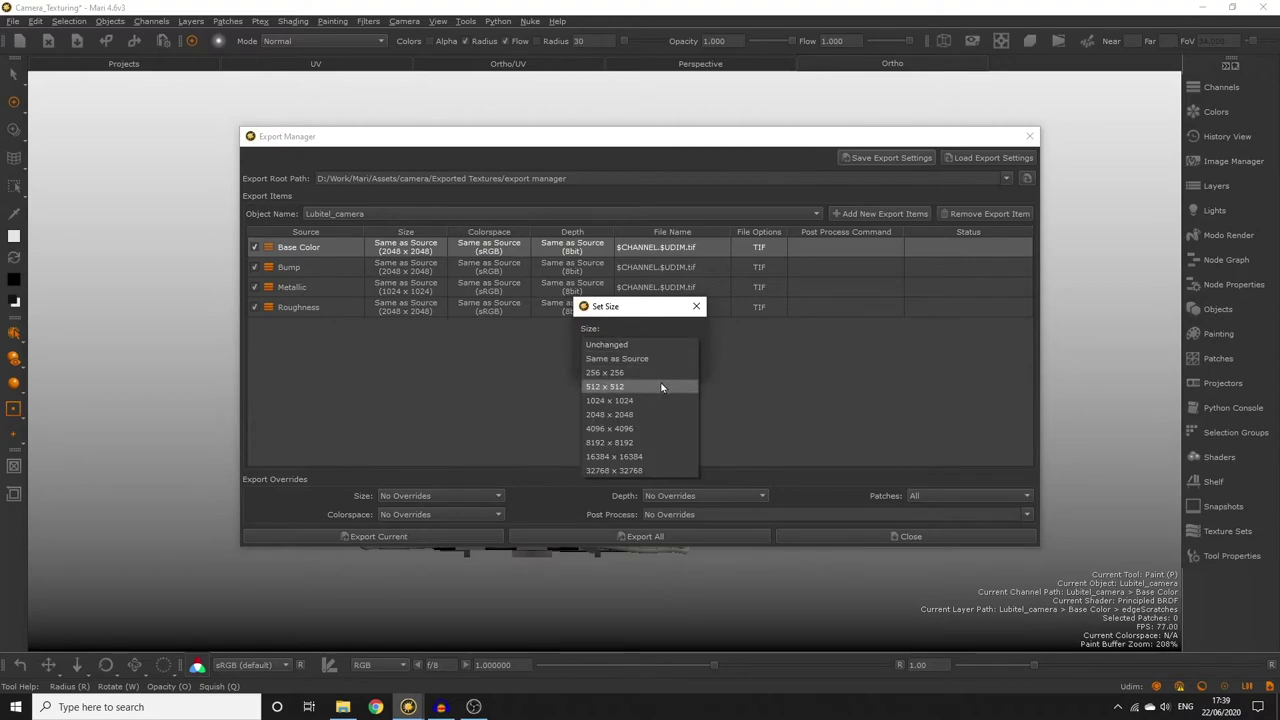
{"action": "left_click", "coordinate": [665, 386]}
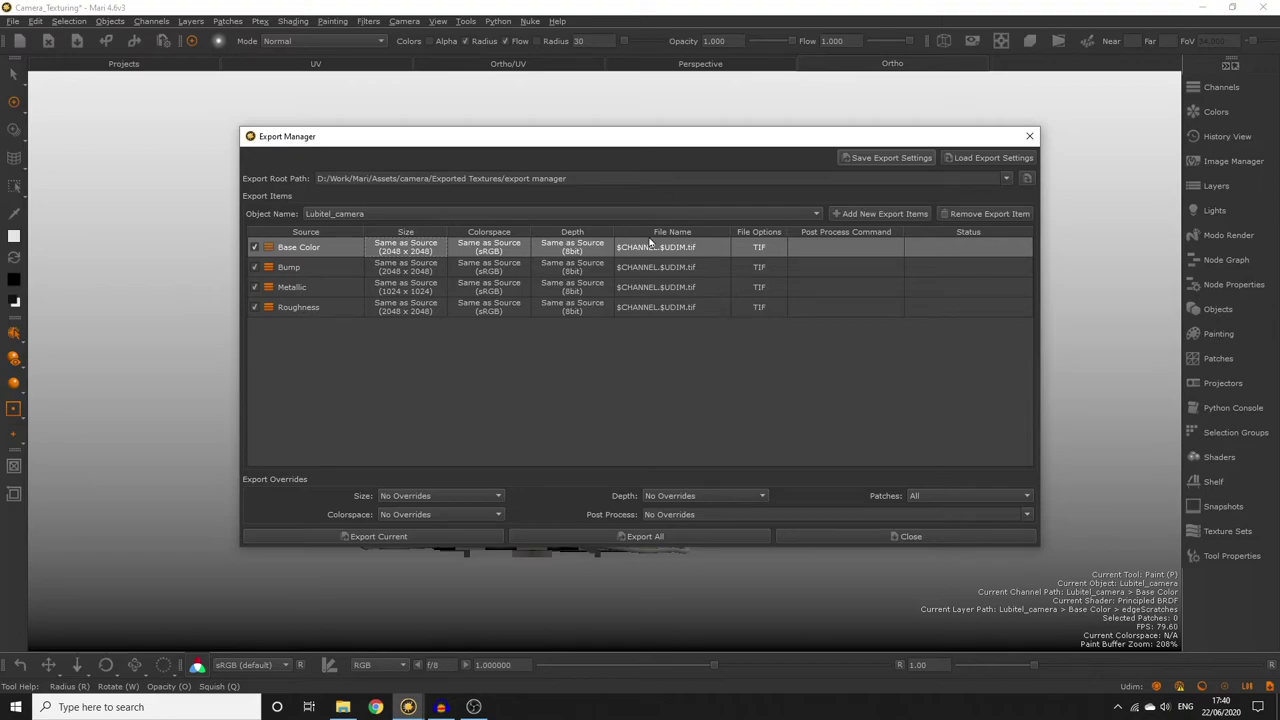
Set the Base Color export file name to $ENTITY.$CHANNEL.$UDIM.tif.
{"action": "mouse_move", "coordinate": [672, 259]}
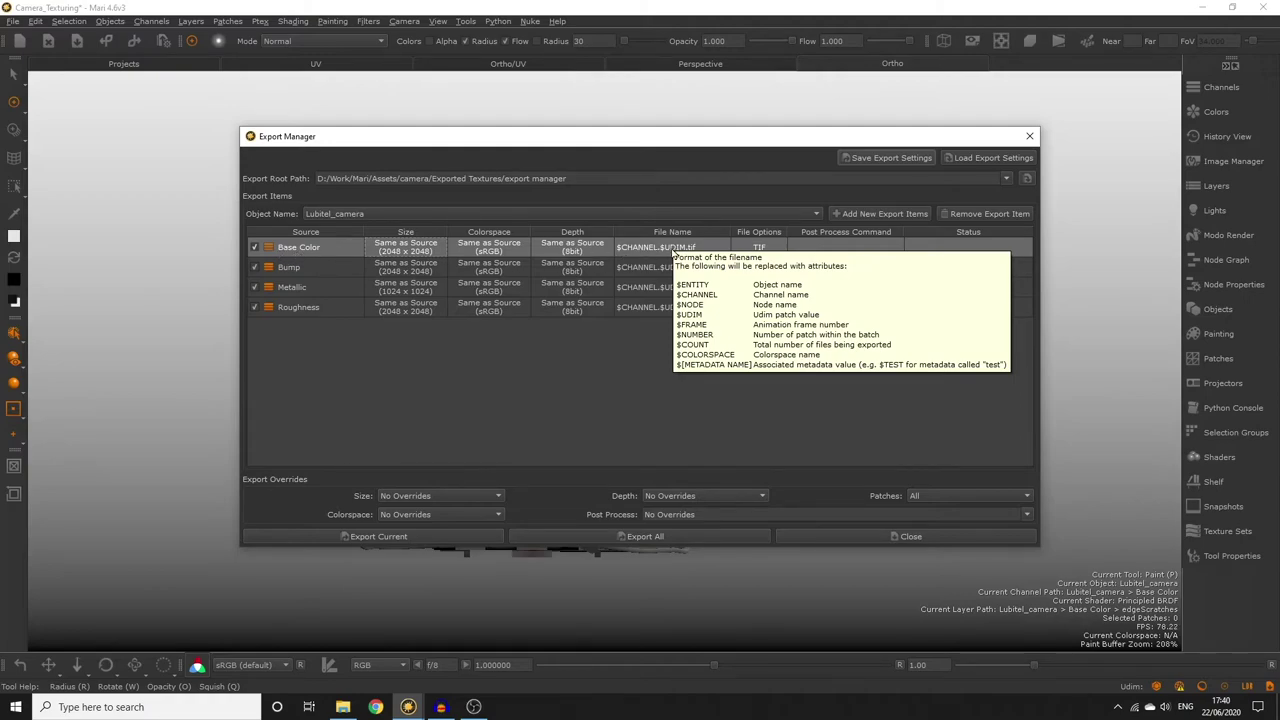
{"action": "right_click", "coordinate": [659, 249]}
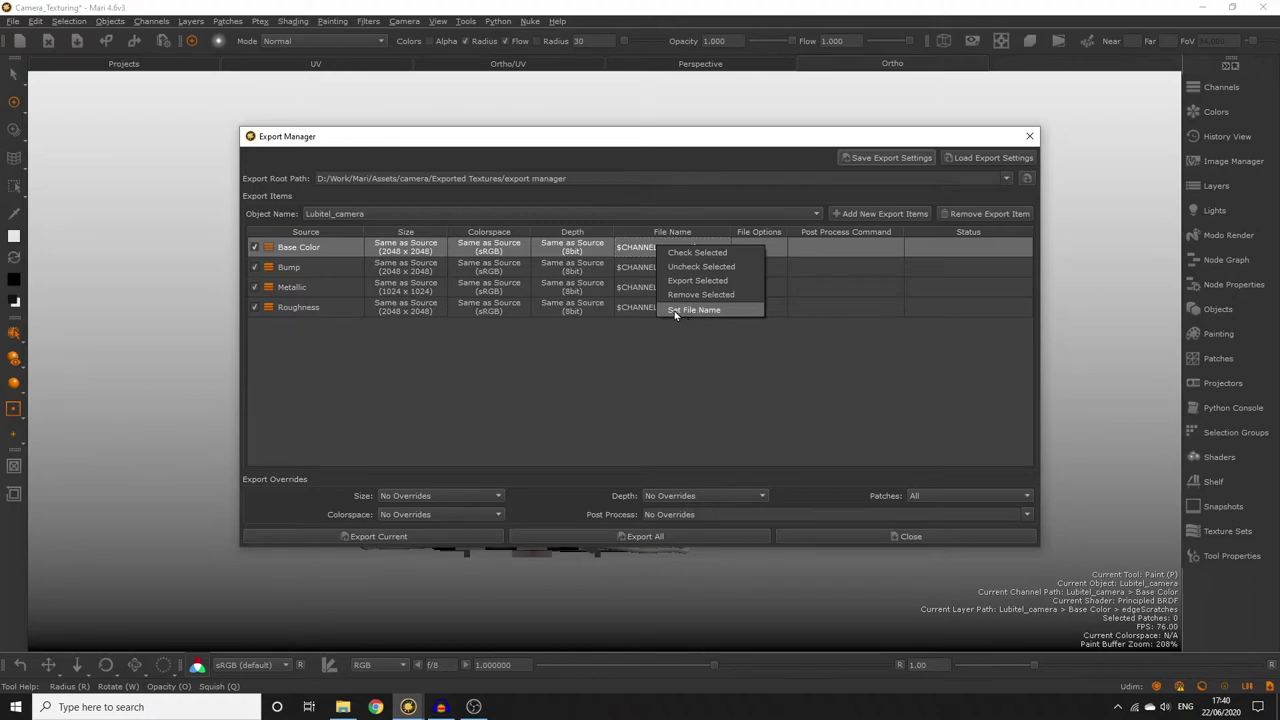
{"action": "left_click", "coordinate": [705, 312]}
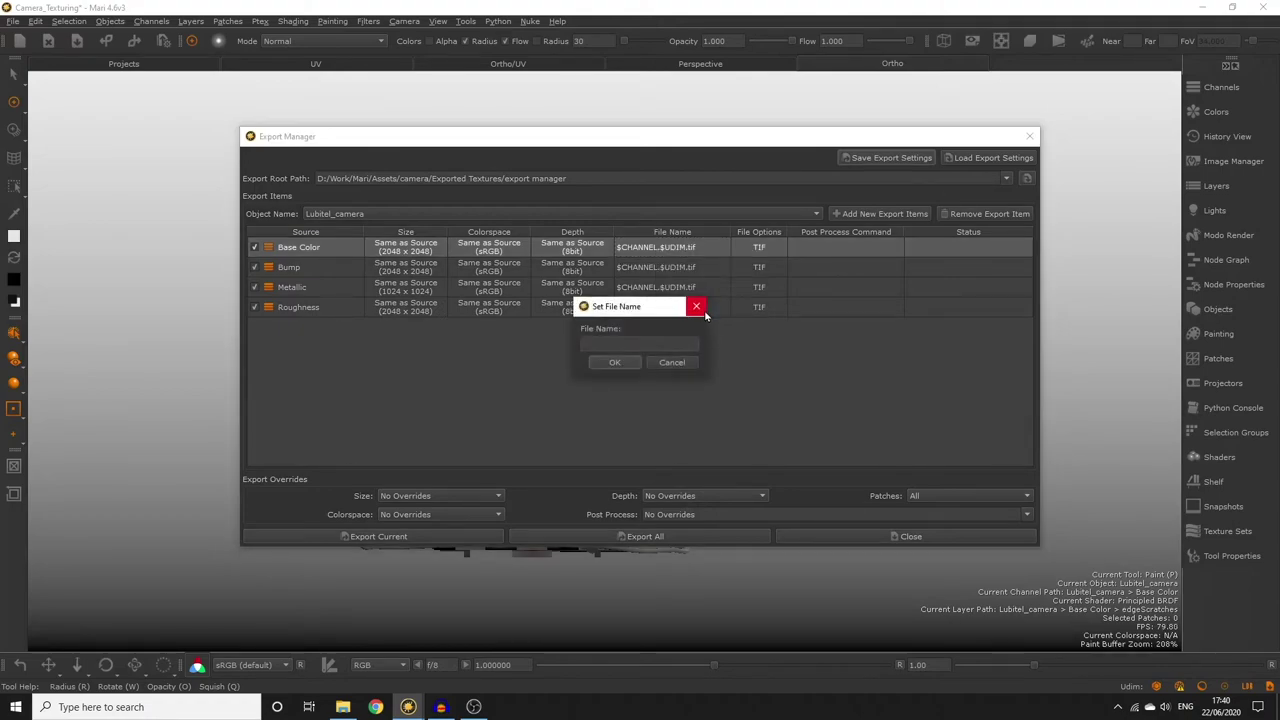
{"action": "type", "text": "$ENTITY.$CHANNEL.$UDIM.tif"}
{"action": "left_click", "coordinate": [610, 363]}
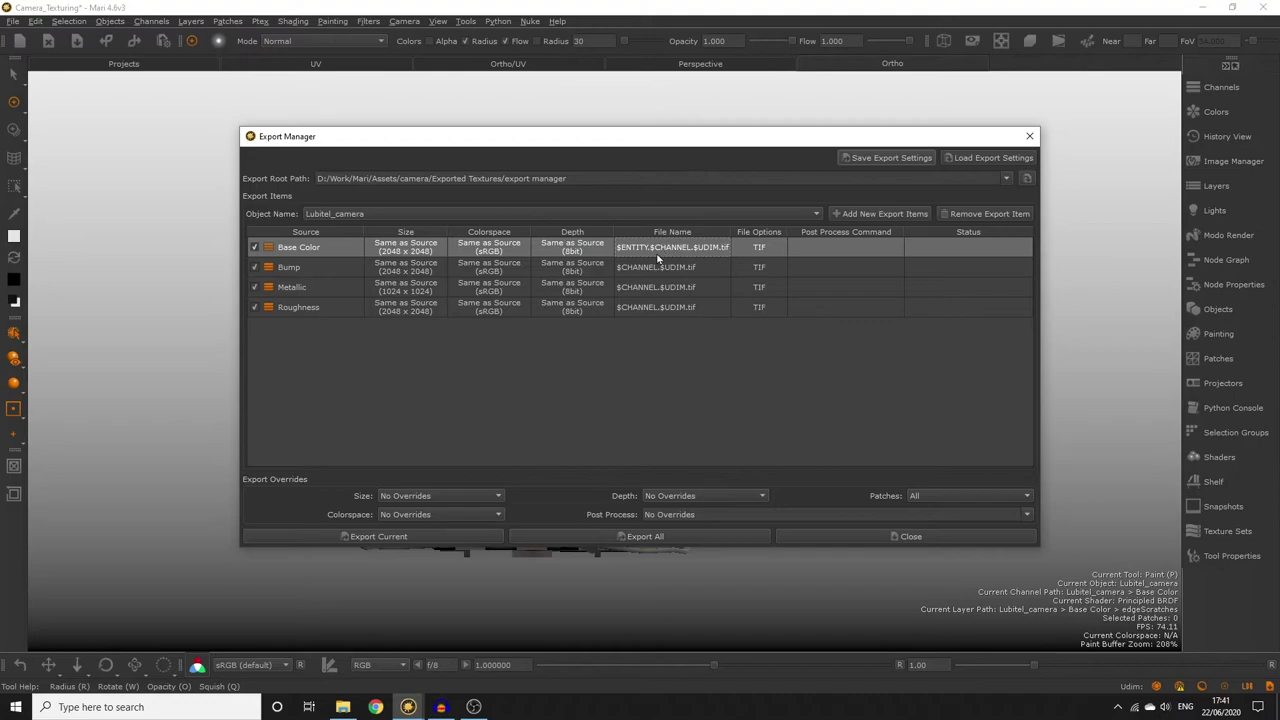
Review Base Color's file options for alpha channel, full edge bleed and small textures, and accept them.
{"action": "mouse_move", "coordinate": [657, 258]}
{"action": "mouse_move", "coordinate": [757, 295]}
{"action": "right_click", "coordinate": [755, 248]}
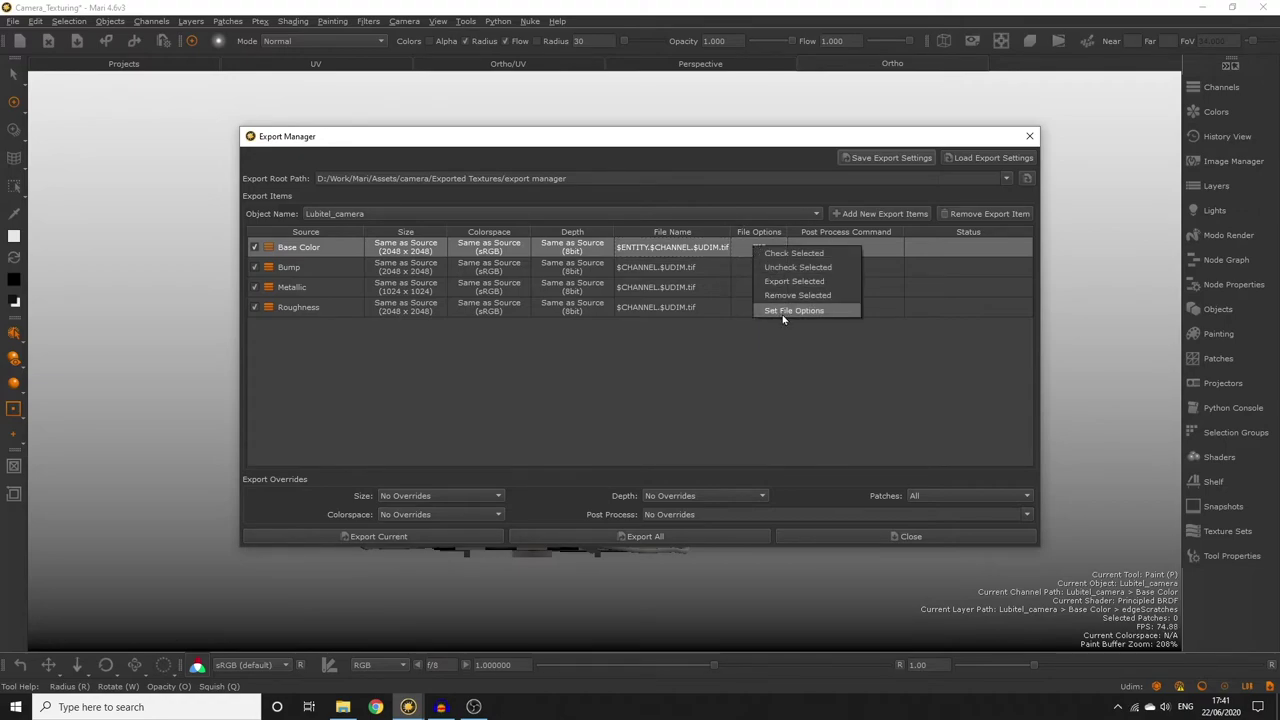
{"action": "left_click", "coordinate": [793, 310]}
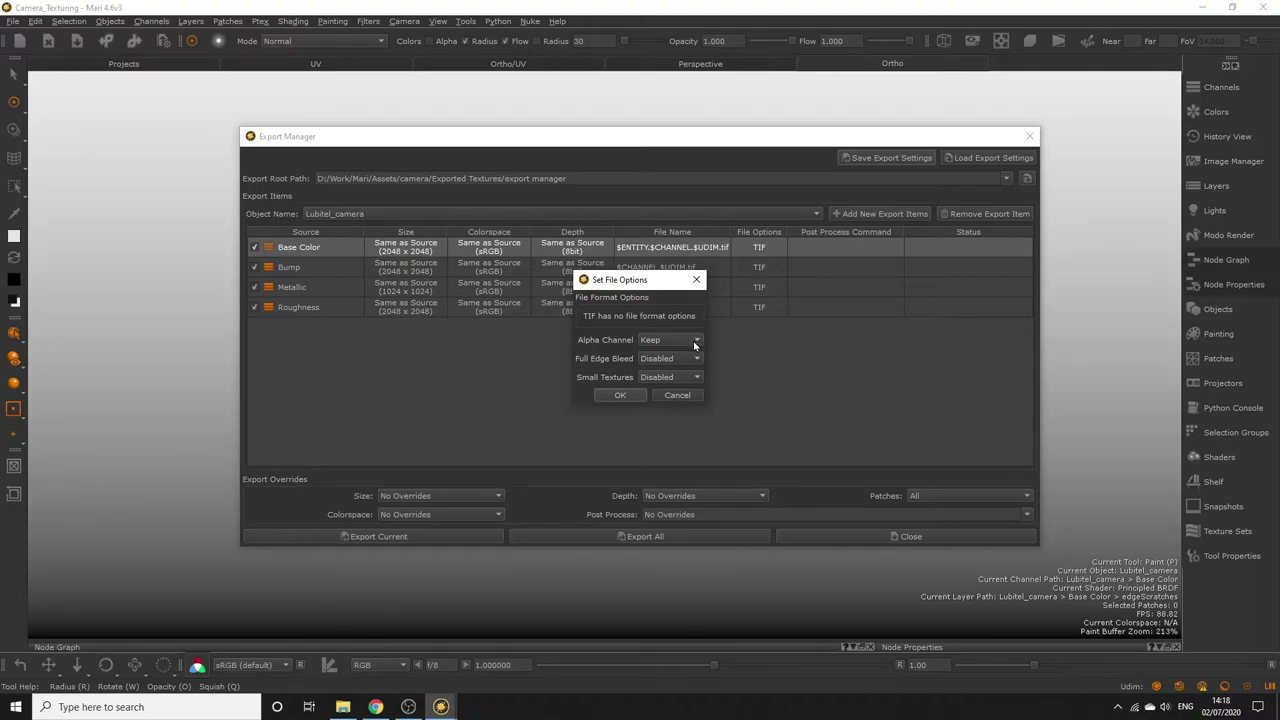
{"action": "left_click", "coordinate": [695, 344]}
{"action": "left_click", "coordinate": [687, 355]}
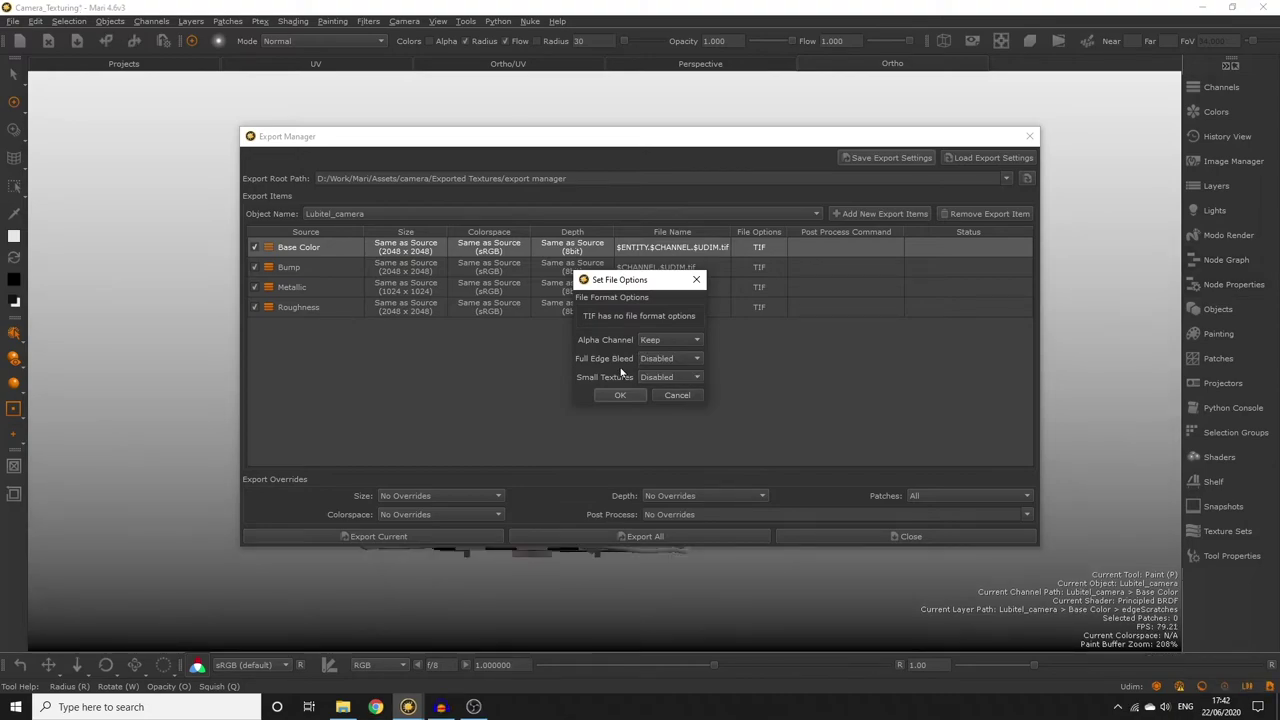
{"action": "left_click", "coordinate": [671, 360]}
{"action": "left_click", "coordinate": [672, 358]}
{"action": "left_click", "coordinate": [652, 378]}
{"action": "left_click", "coordinate": [672, 363]}
{"action": "left_click", "coordinate": [629, 398]}
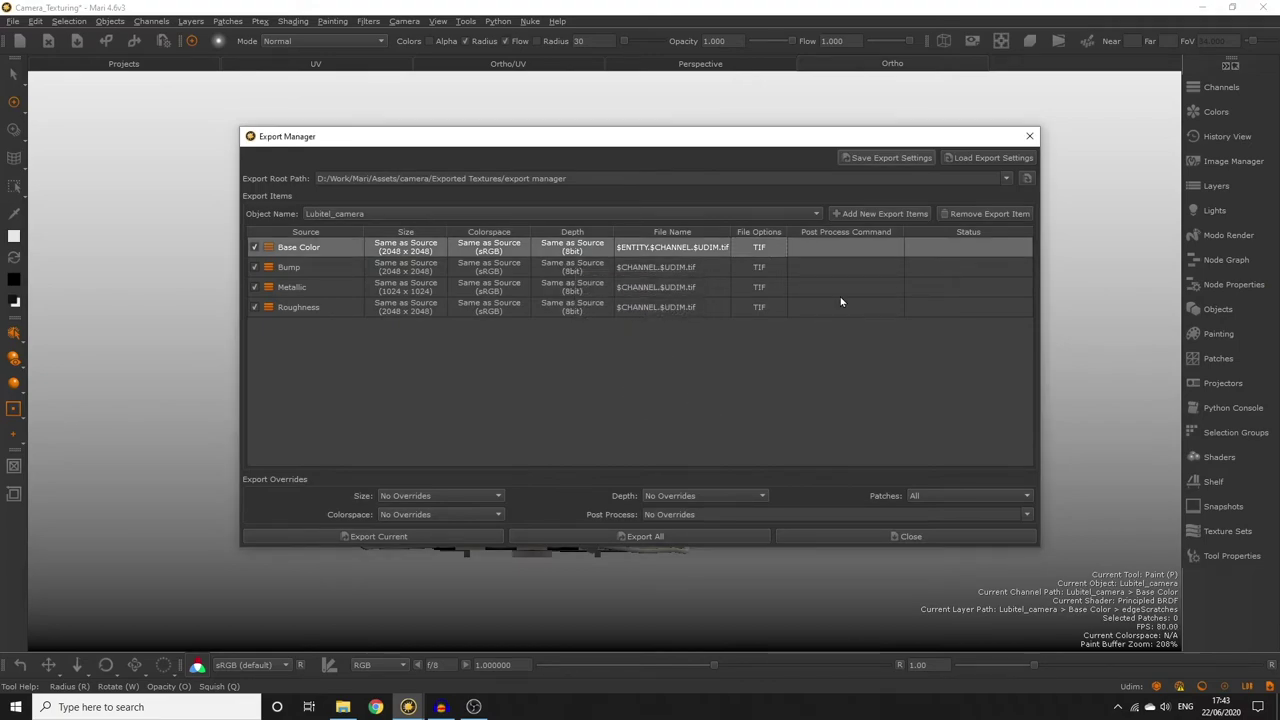
Review the available post process tokens and Base Color's post process command setting, leaving the command unset.
{"action": "mouse_move", "coordinate": [839, 296]}
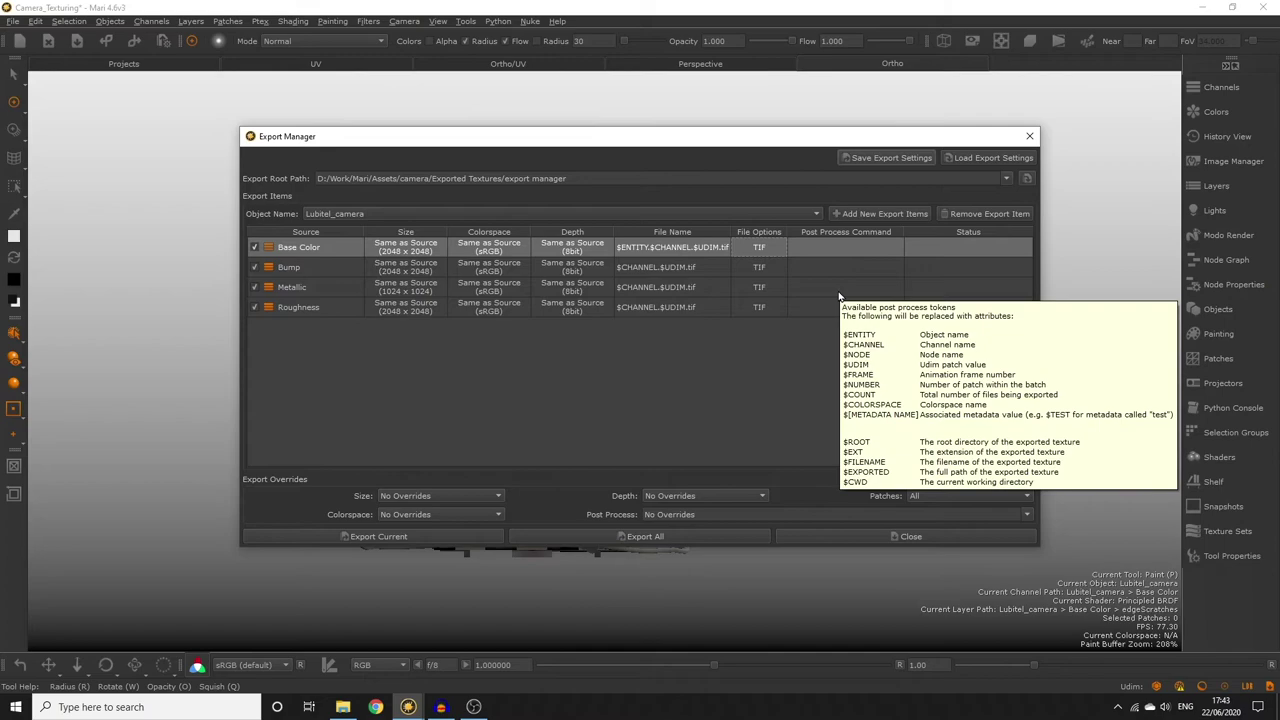
{"action": "right_click", "coordinate": [858, 244]}
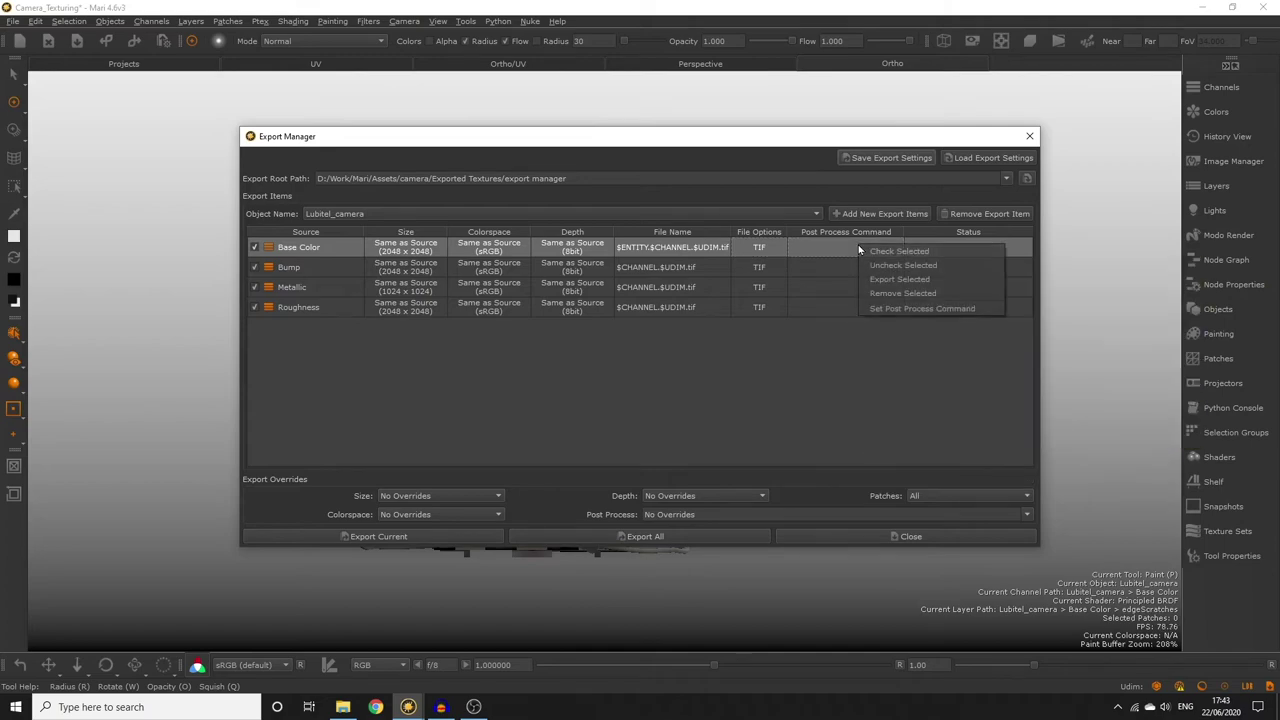
{"action": "left_click", "coordinate": [900, 309]}
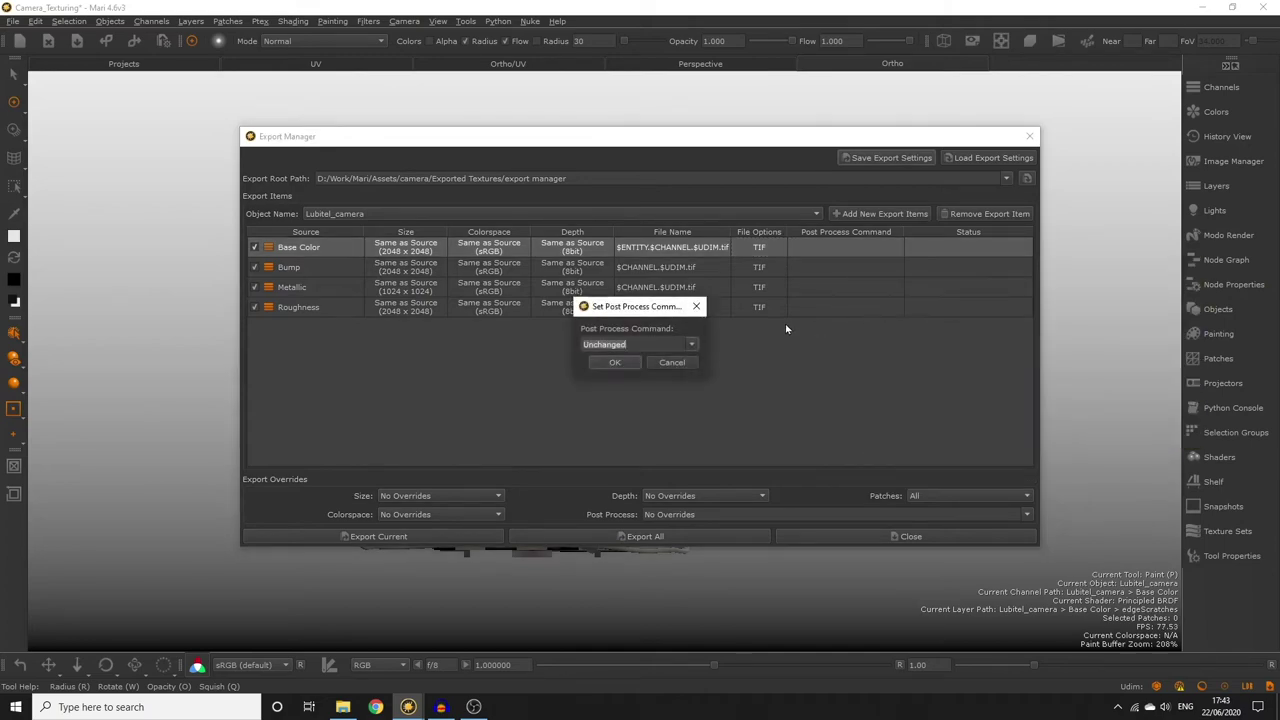
{"action": "left_click", "coordinate": [670, 362]}
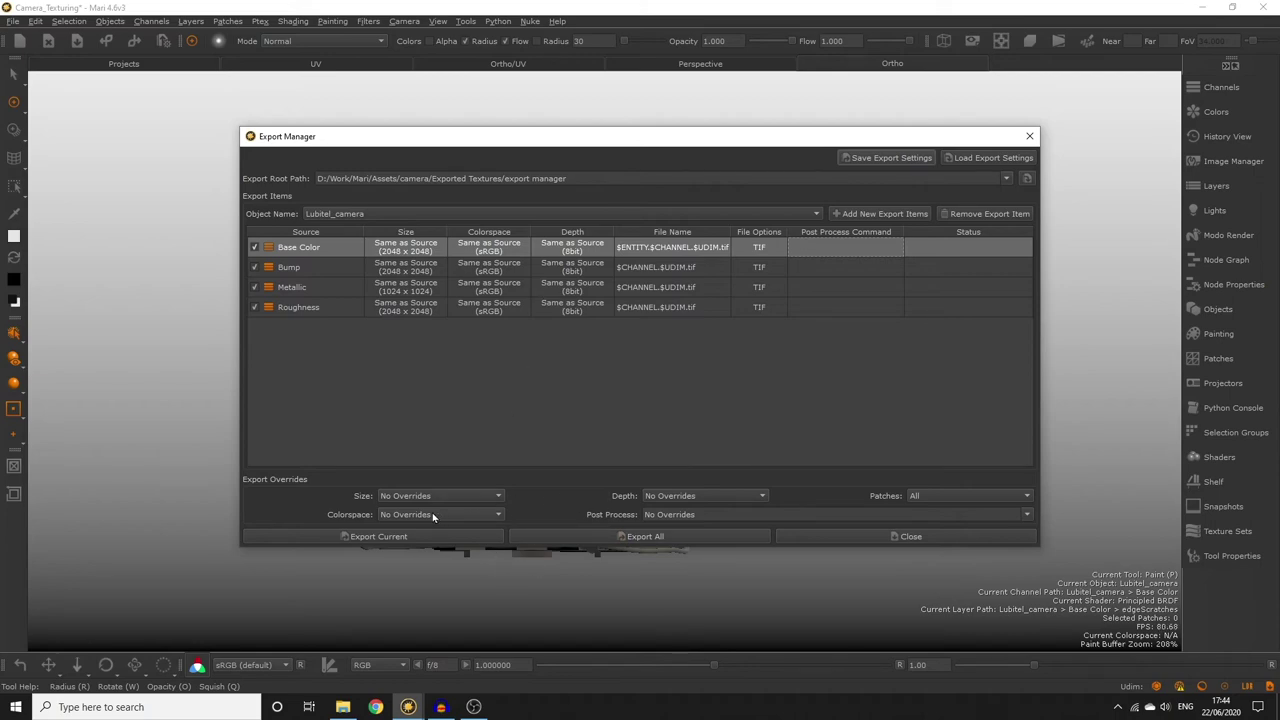
Keep the patches override set to All, export all listed channels and close the Export Manager.
{"action": "left_click", "coordinate": [1000, 500]}
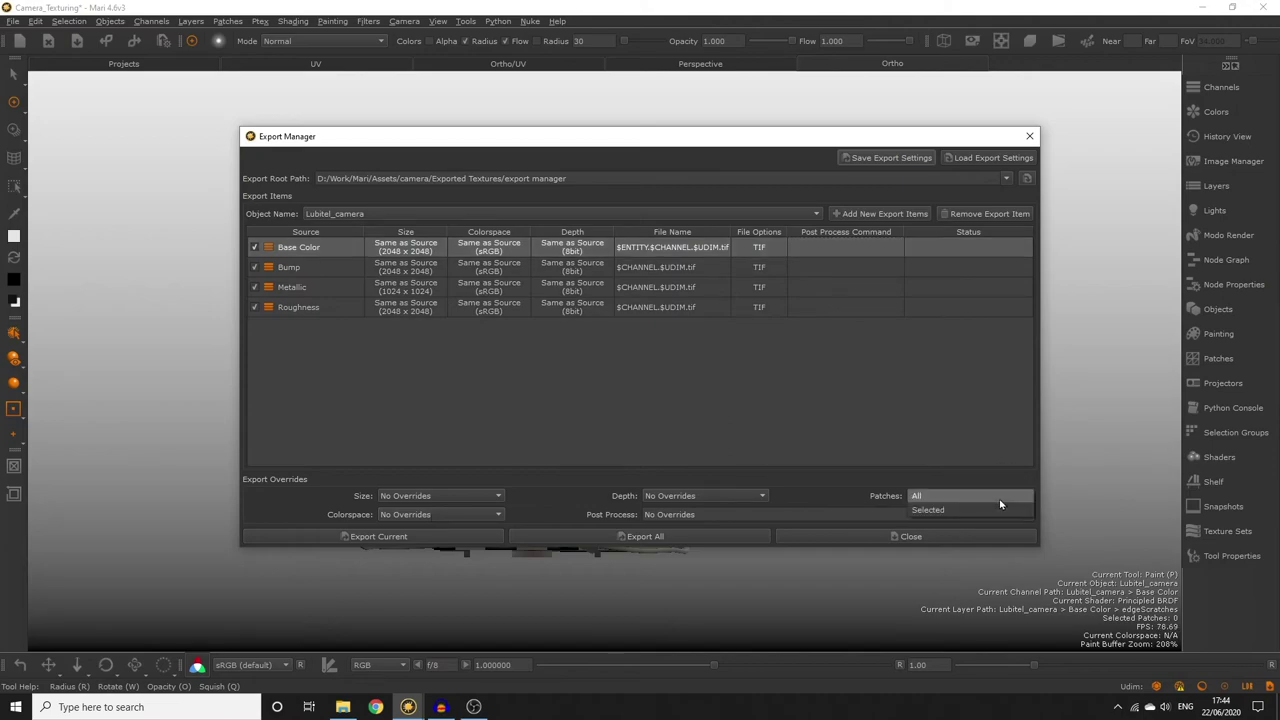
{"action": "left_click", "coordinate": [936, 498]}
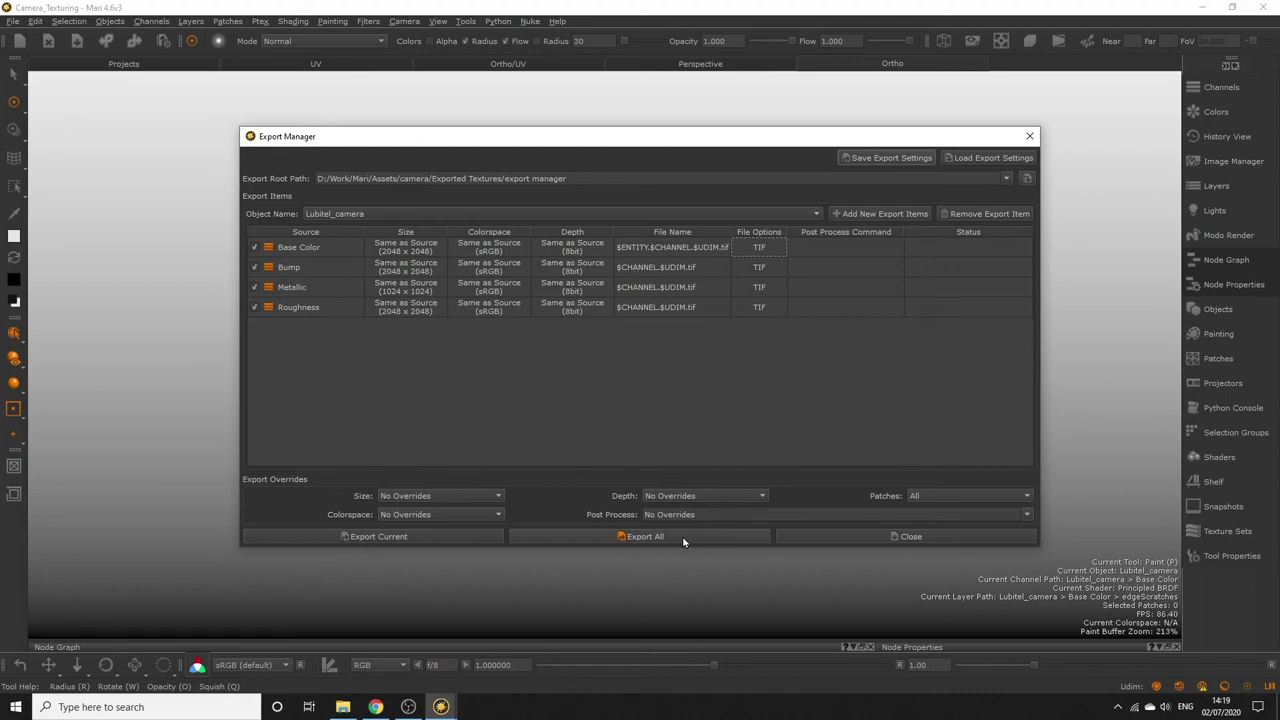
{"action": "left_click", "coordinate": [428, 538]}
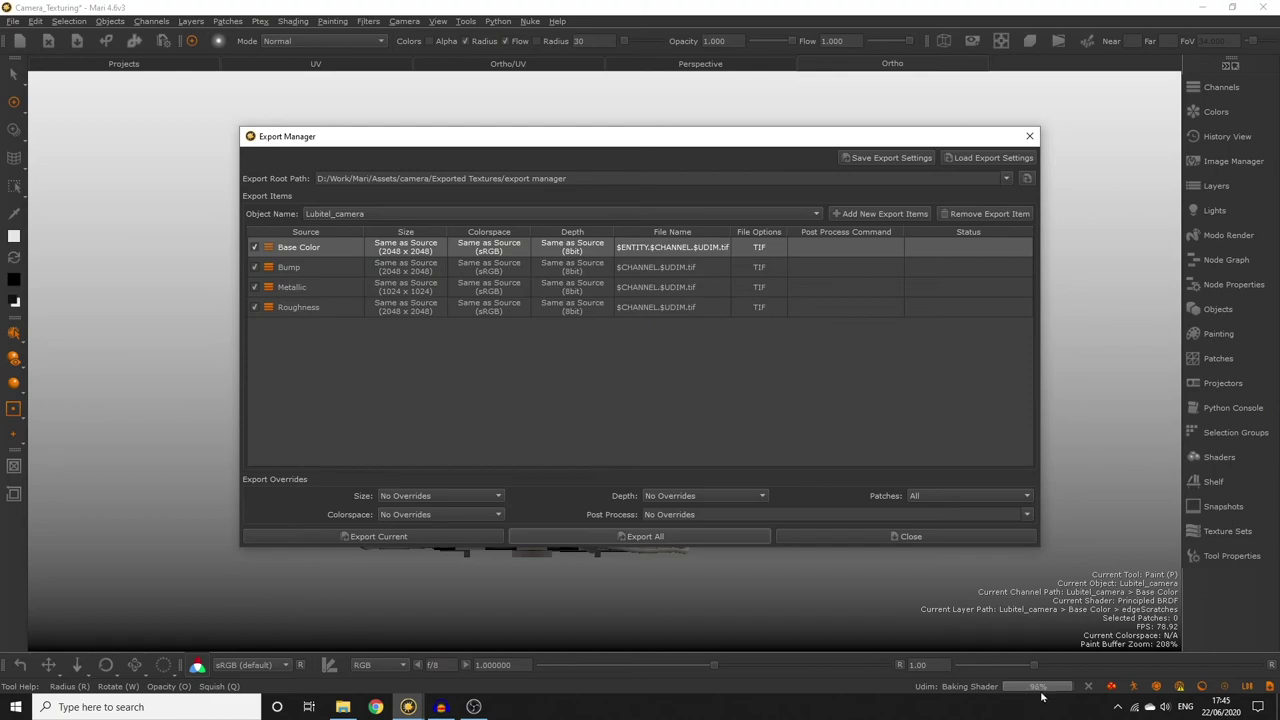
{"action": "key", "text": "Escape"}
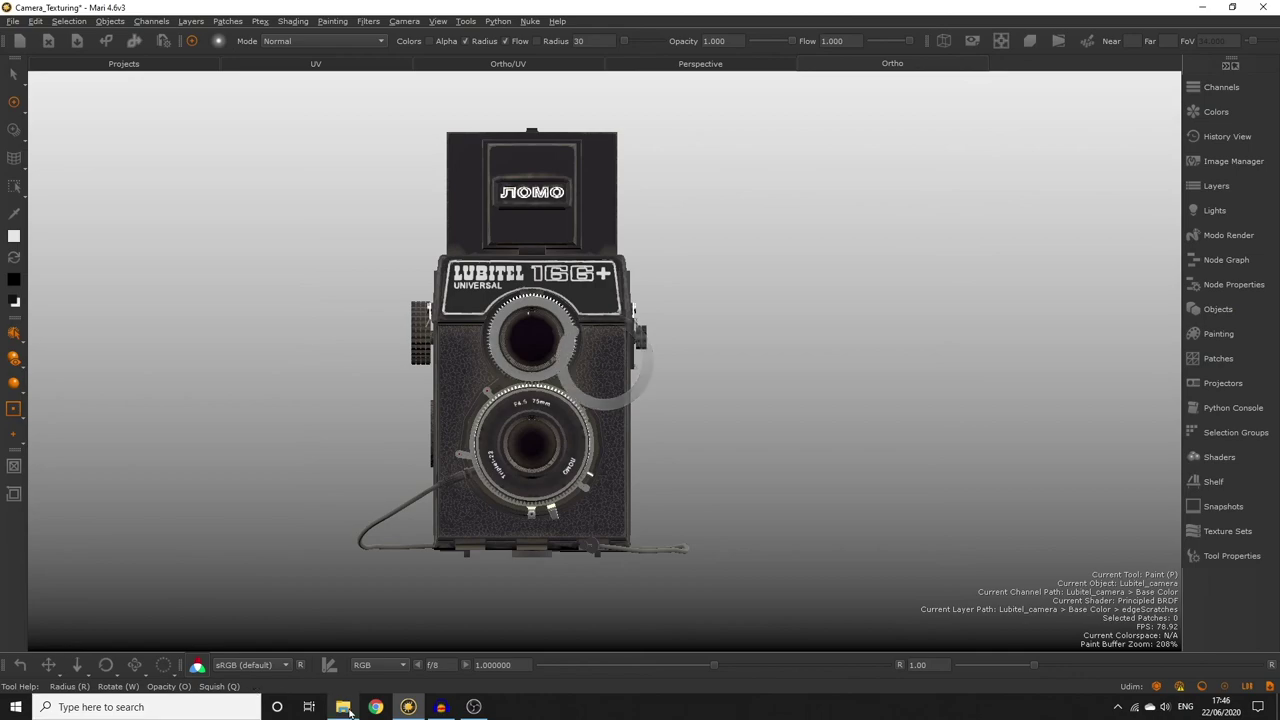
Switch to File Explorer and compare the exported textures in the export manager folder with the camera's UDIM patches in Mari.
{"action": "left_click", "coordinate": [343, 706]}
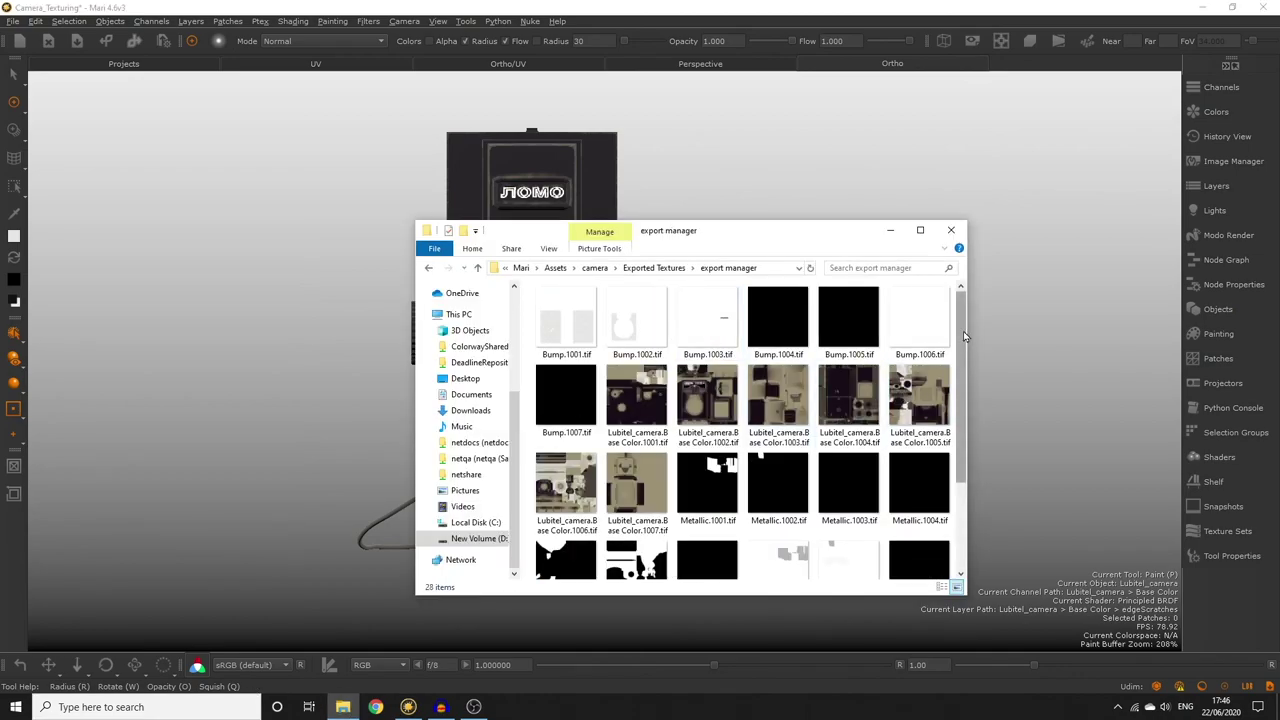
{"action": "left_click", "coordinate": [970, 360]}
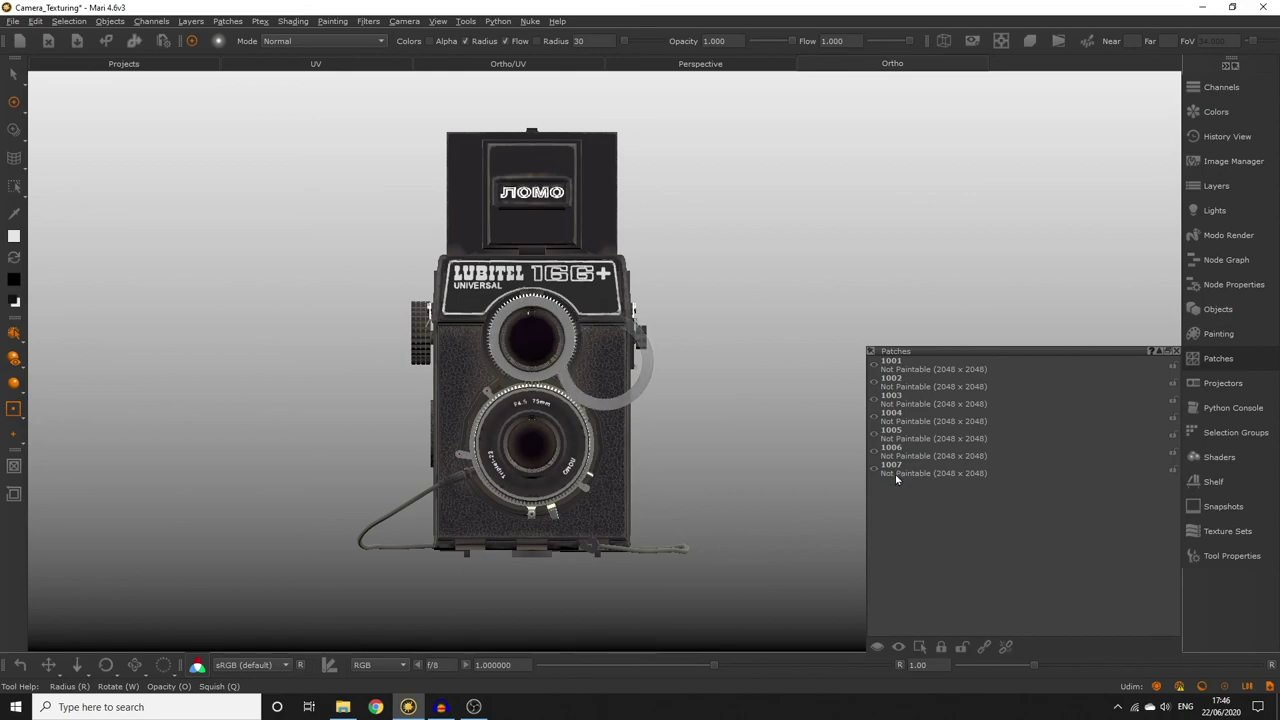
{"action": "key", "text": "alt+Tab"}
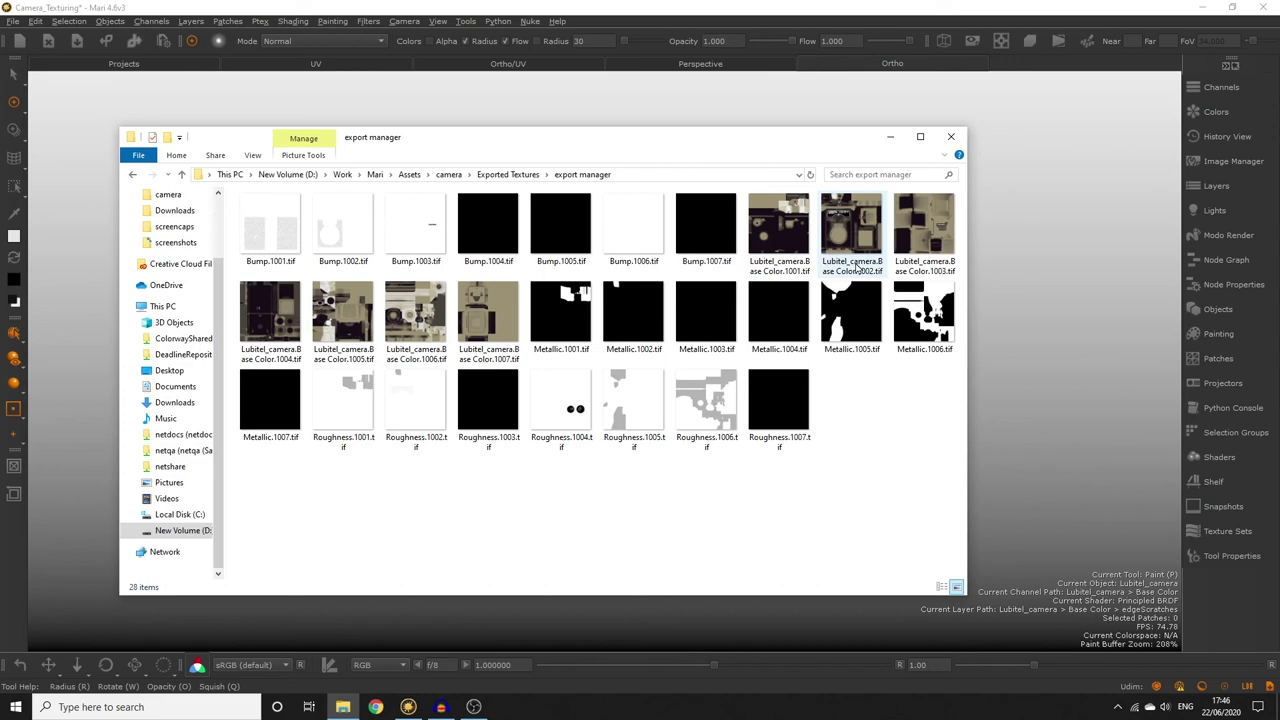
Switch to the browser's Learn Mari page, open the Mari 4 - Fundamentals and Best Practice course and look through its videos.
{"action": "key", "text": "alt+Tab"}
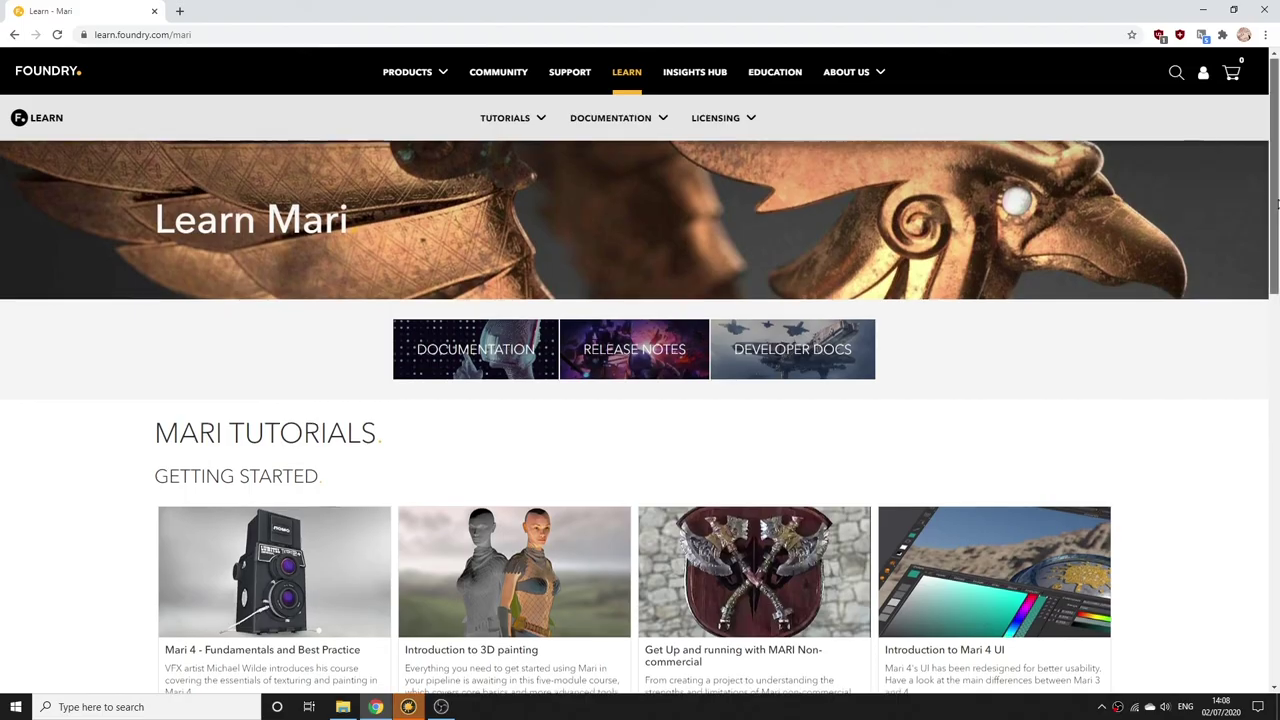
{"action": "scroll", "coordinate": [1276, 302], "scroll_direction": "down", "scroll_amount": 4}
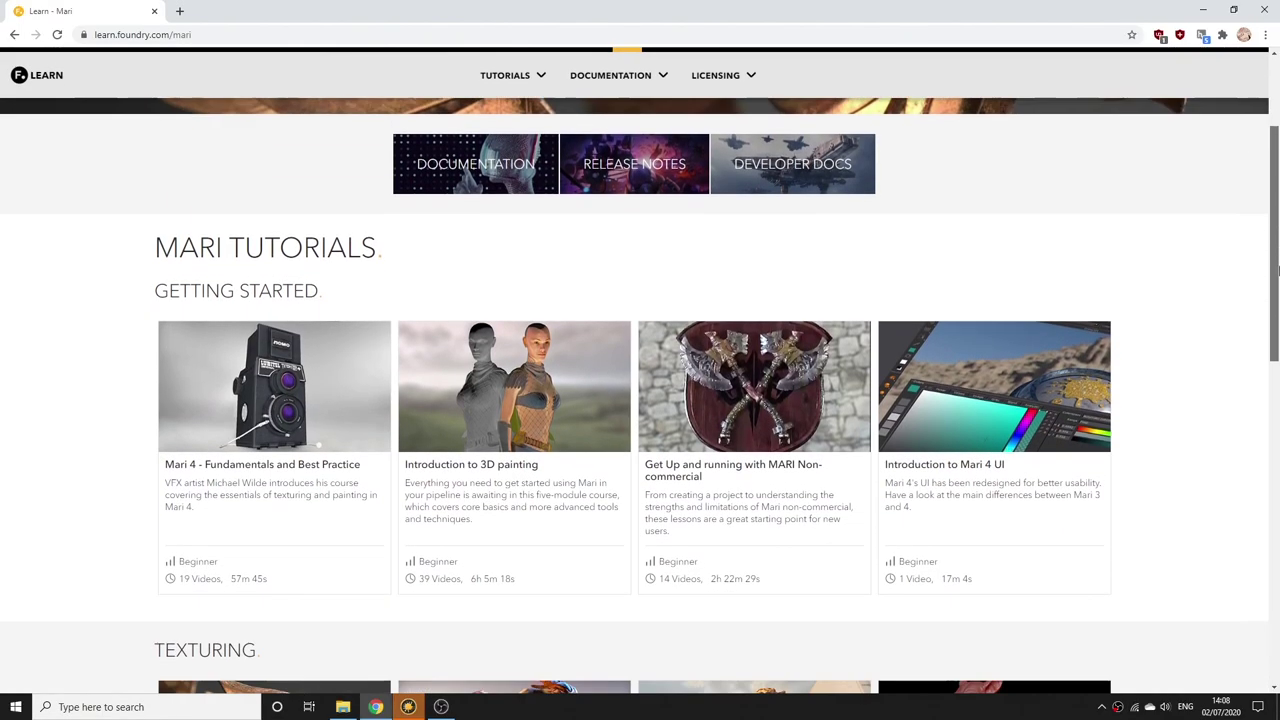
{"action": "scroll", "coordinate": [1276, 302], "scroll_direction": "down", "scroll_amount": 1}
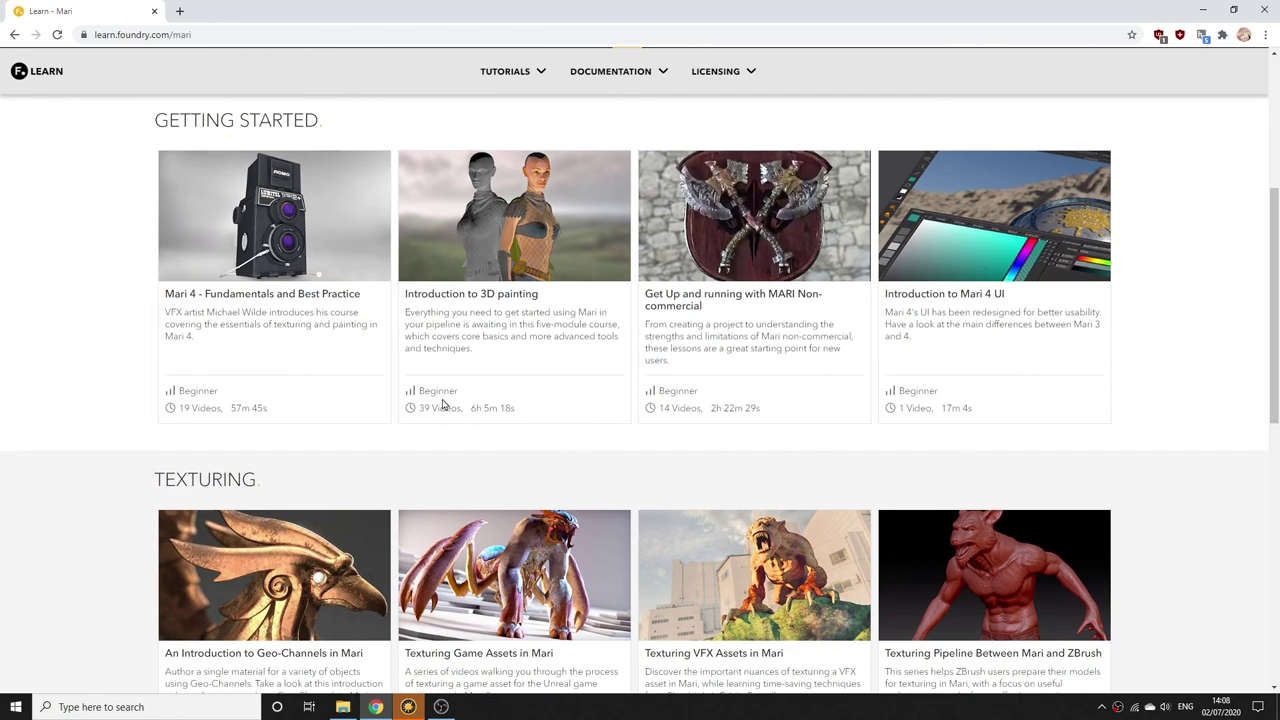
{"action": "left_click", "coordinate": [378, 306]}
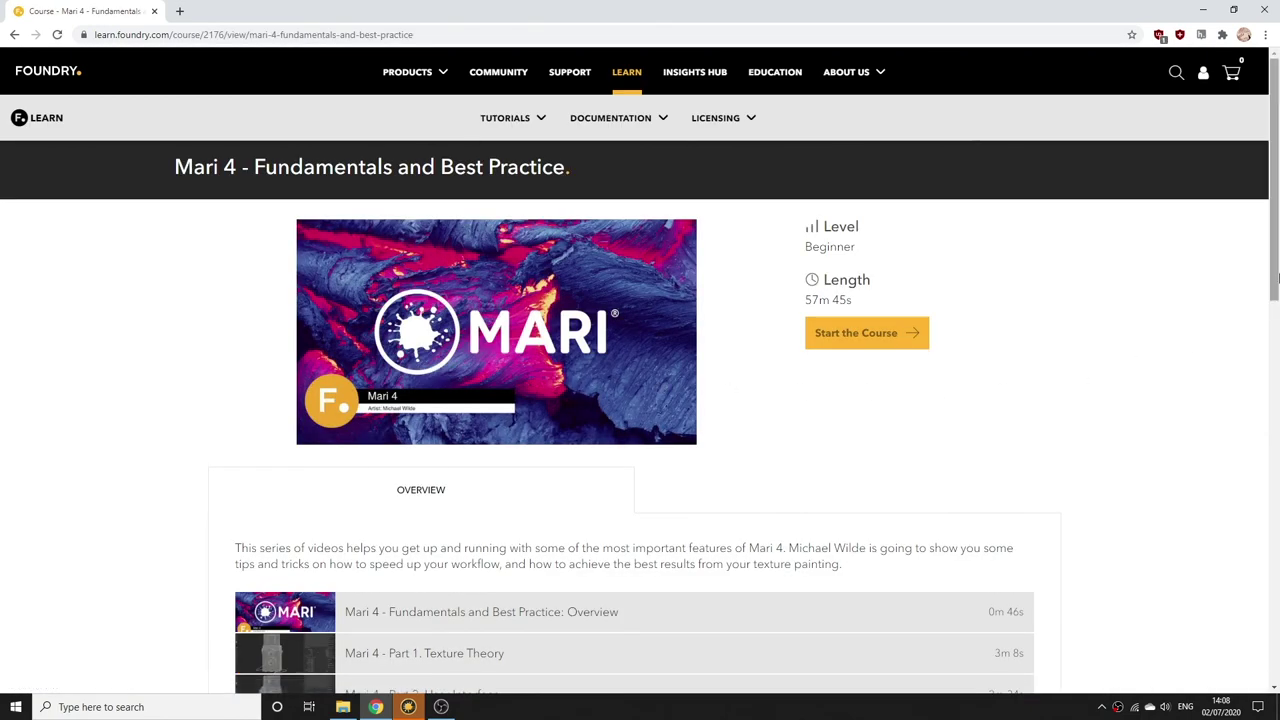
{"action": "left_click_drag", "start_coordinate": [1274, 190], "coordinate": [1276, 421]}
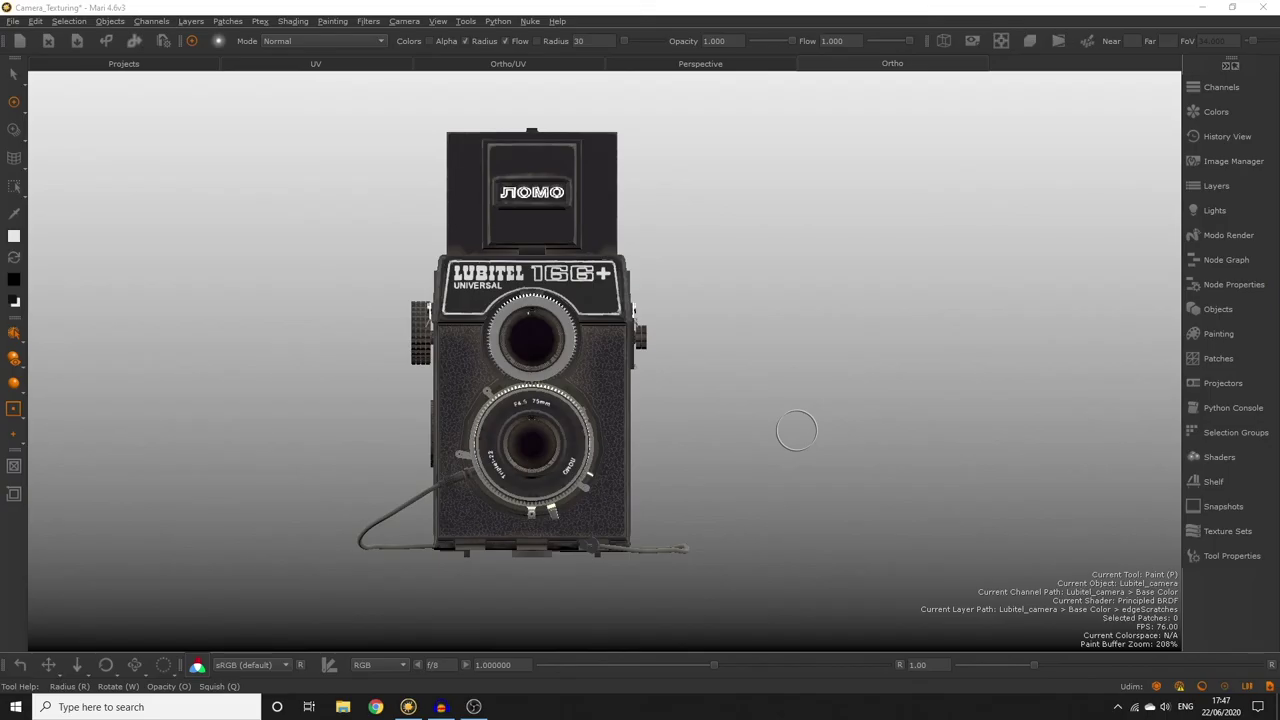